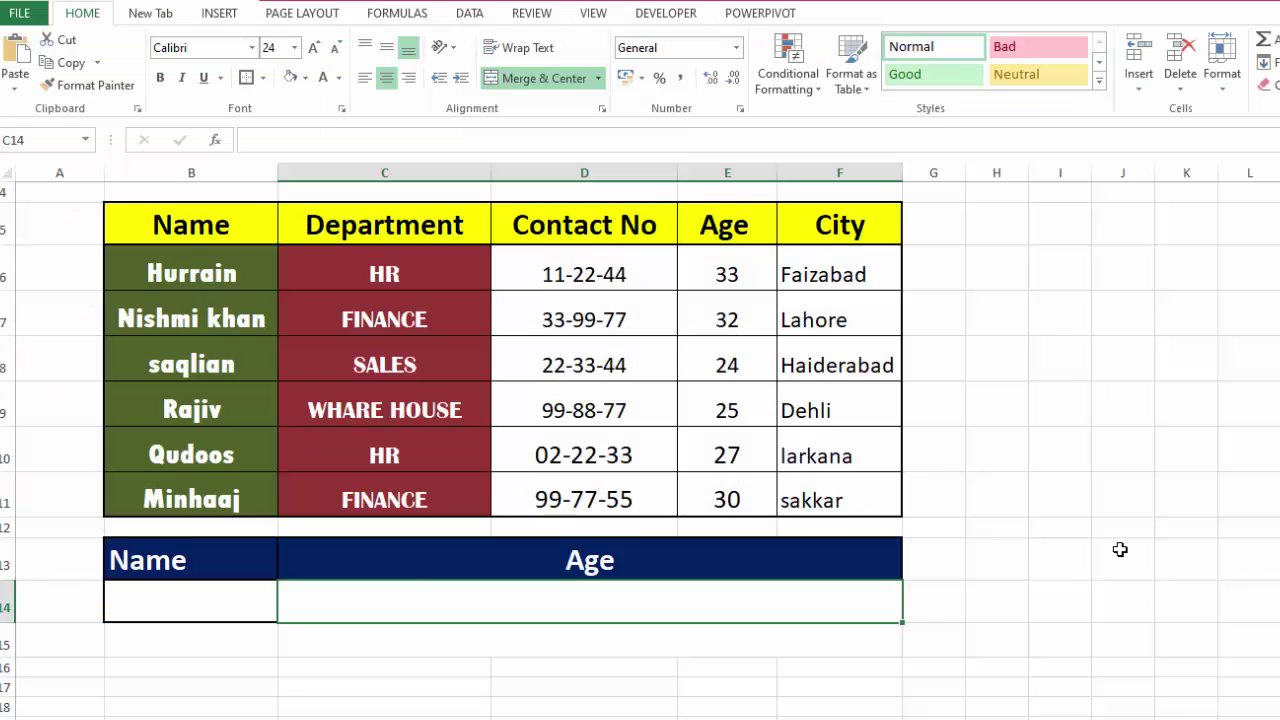
# Step: Examine the name, department and age entries in the employee table and the empty lookup cell B14
pyautogui.click(1120, 549)
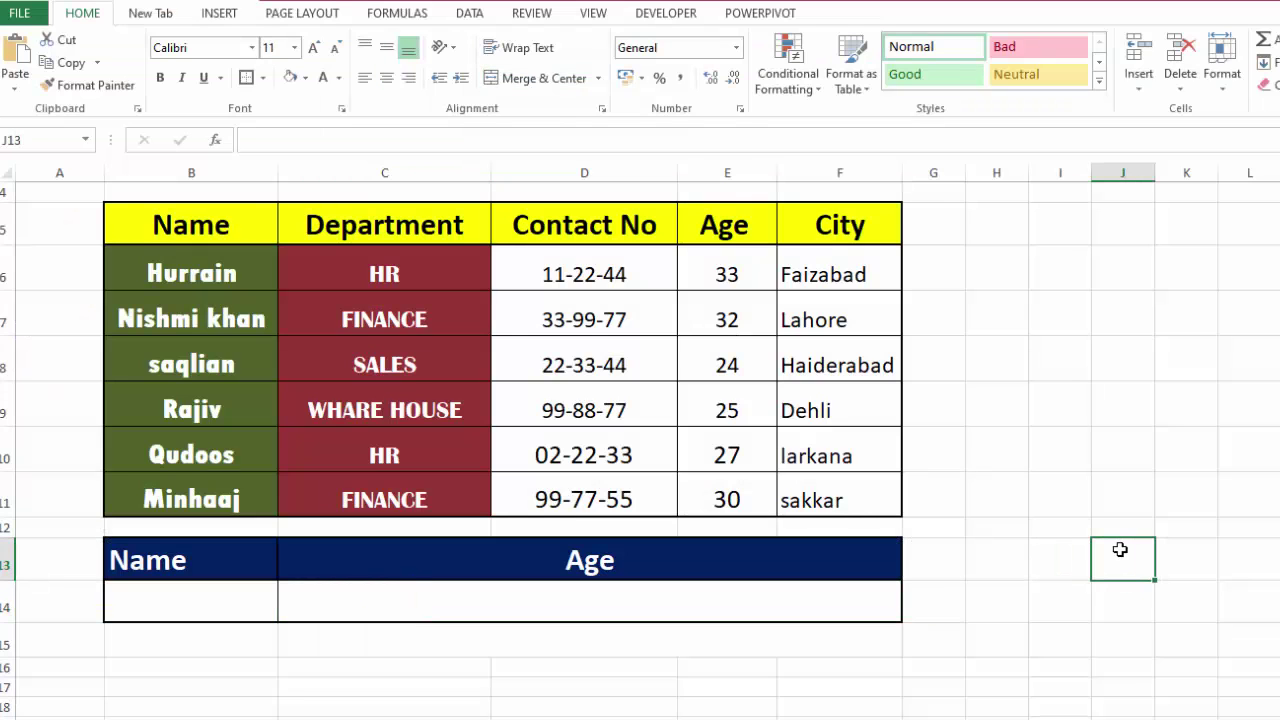
pyautogui.moveTo(221, 269); pyautogui.dragTo(220, 363)
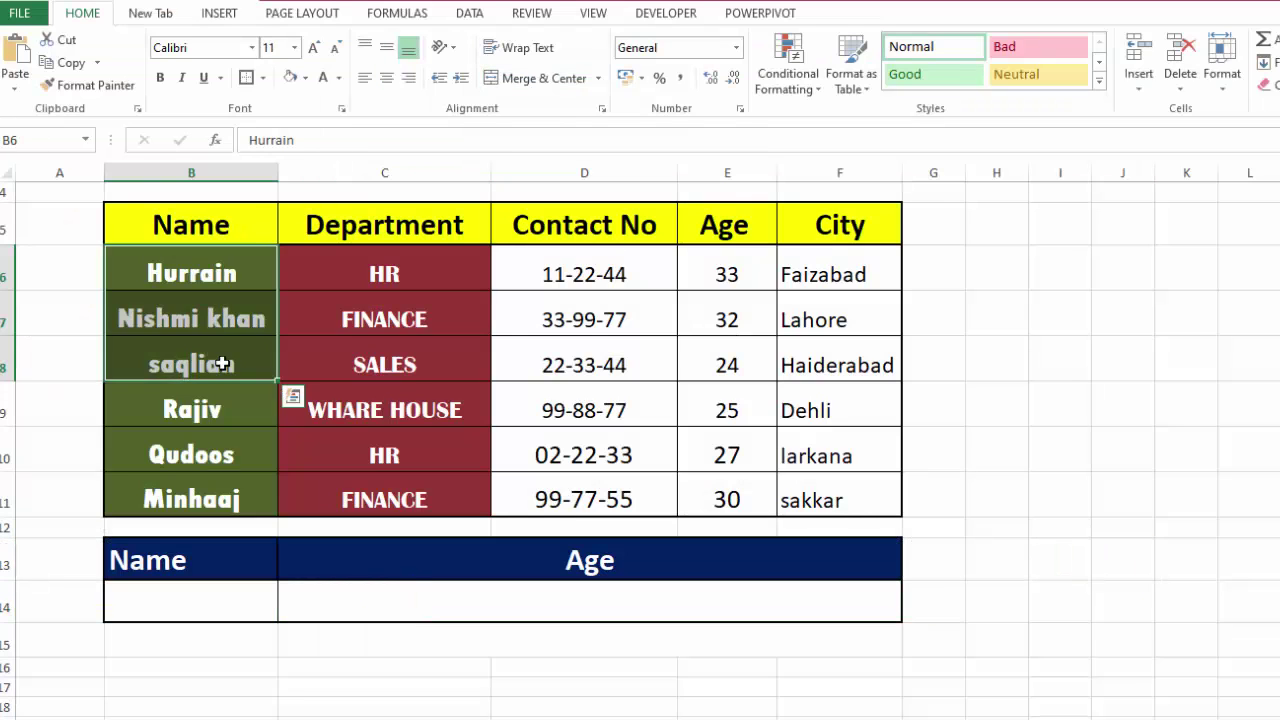
pyautogui.click(217, 412)
pyautogui.moveTo(216, 421); pyautogui.dragTo(216, 450)
pyautogui.click(409, 272)
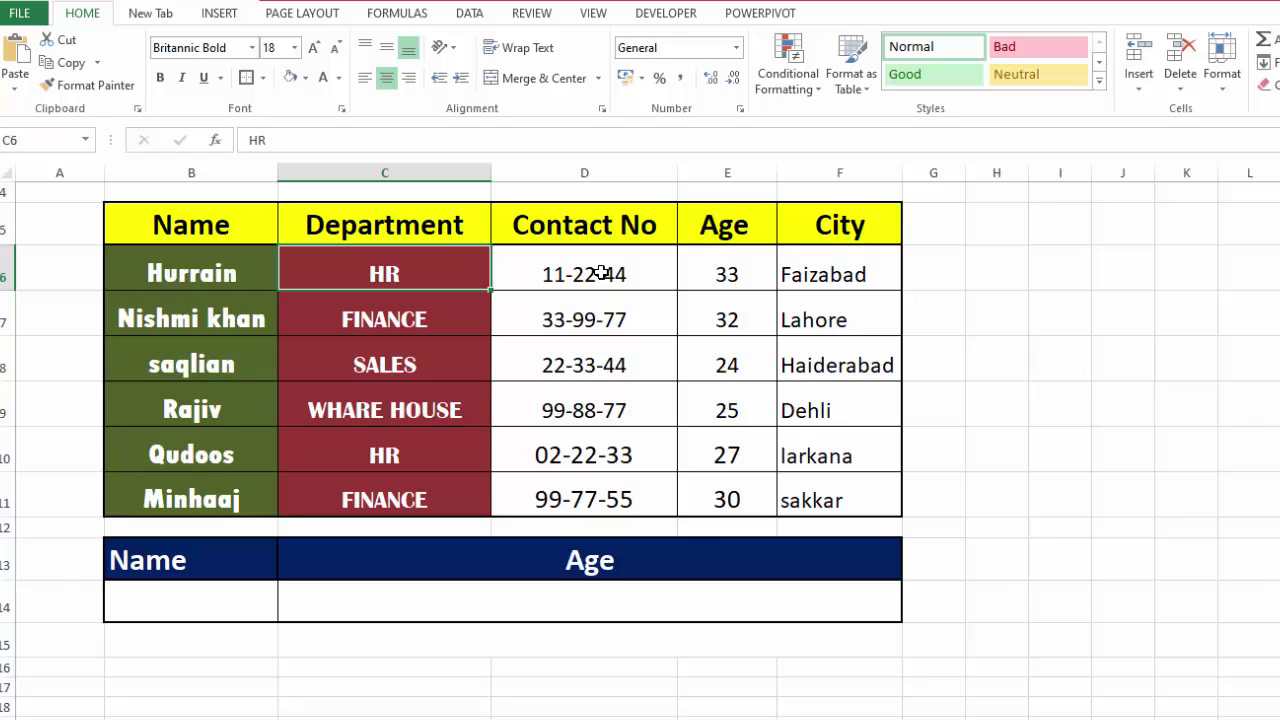
pyautogui.click(235, 278)
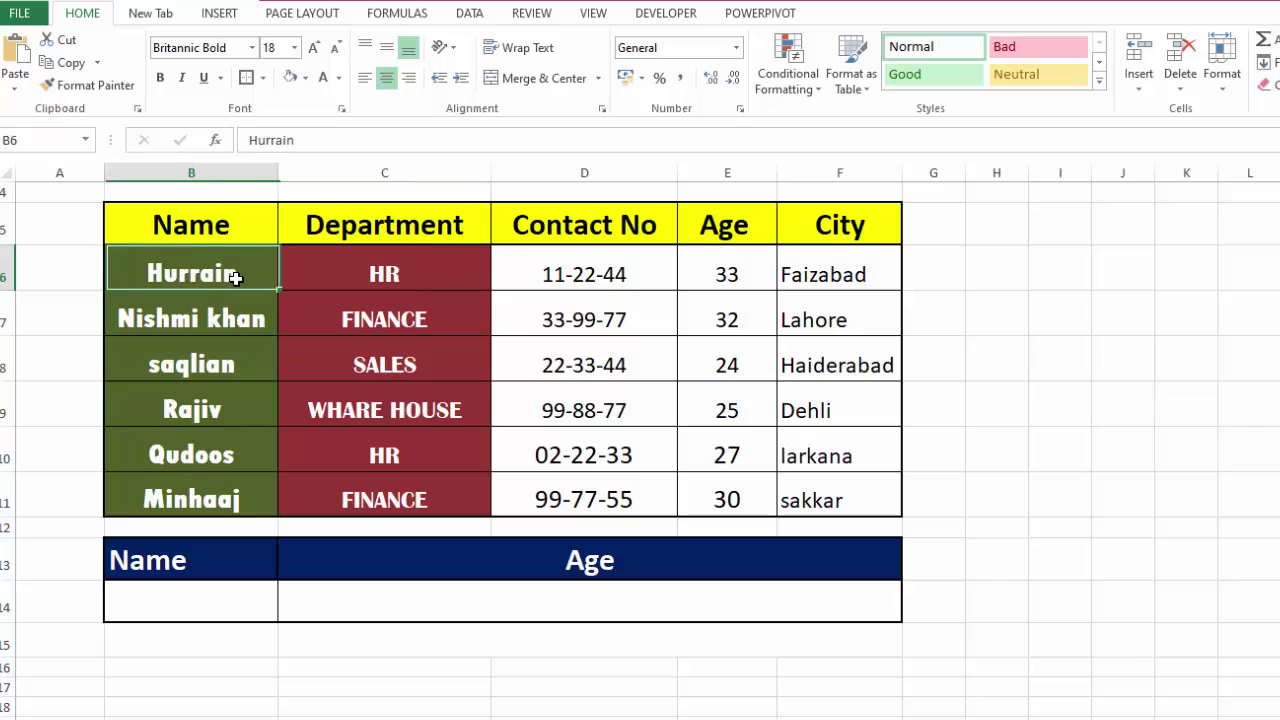
pyautogui.click(719, 274)
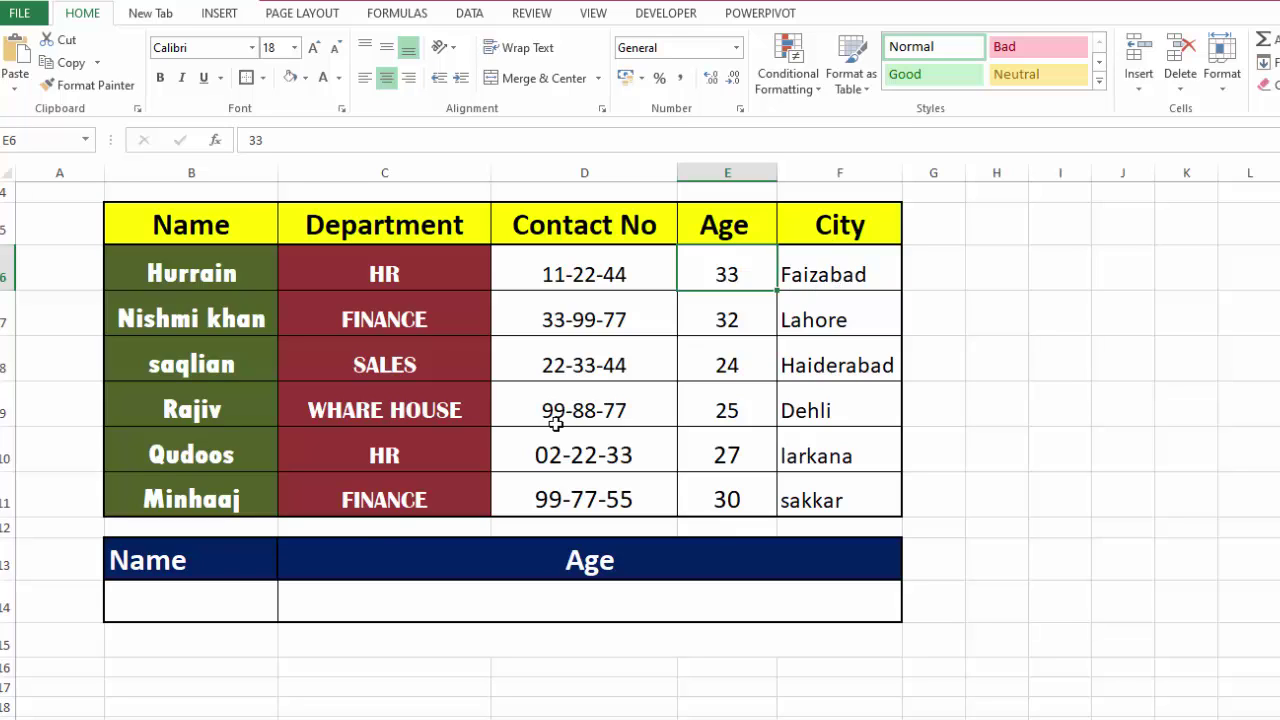
pyautogui.click(203, 604)
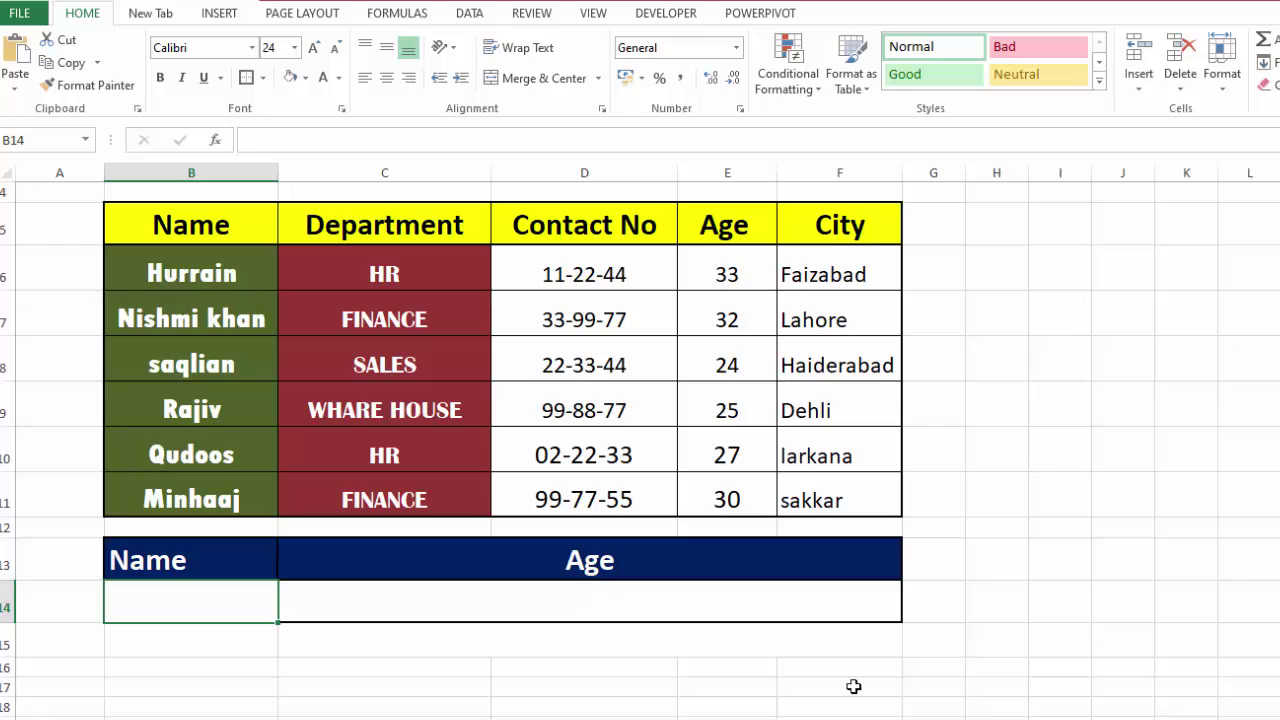
pyautogui.click(449, 672)
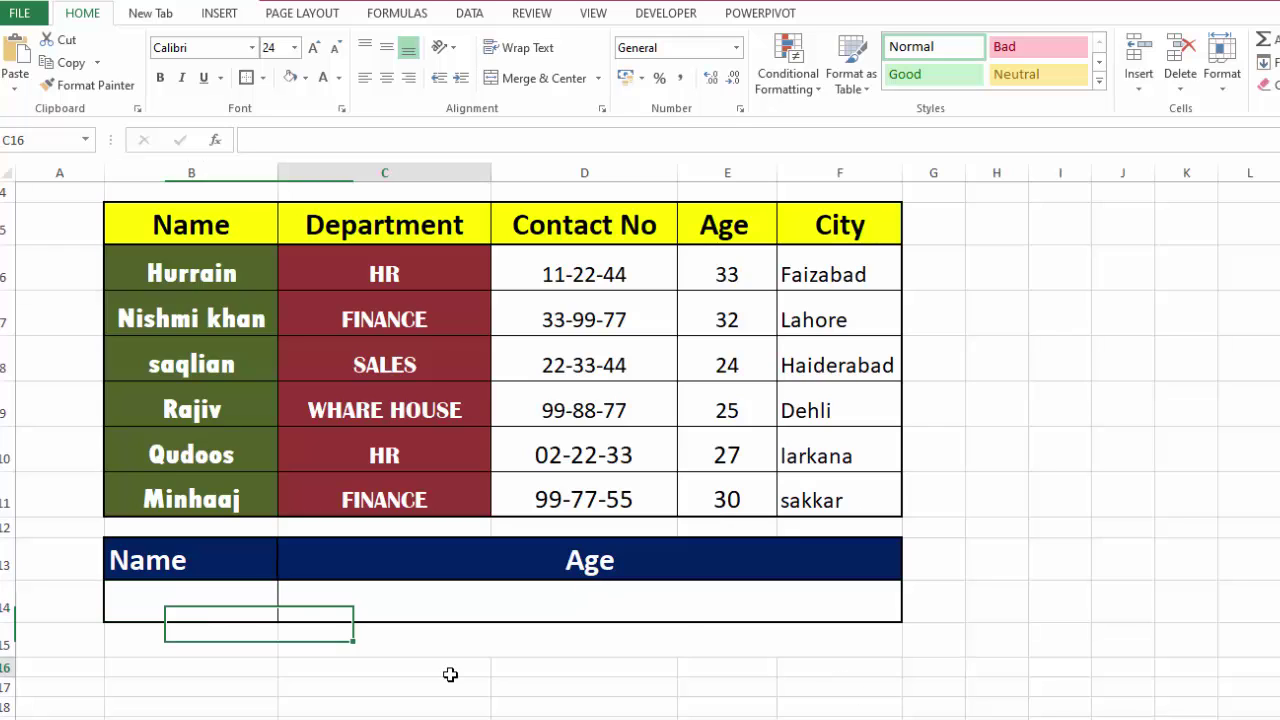
# Step: Add List data validation to cell B14 using the employee names in =$B$6:$B$11 as the source
pyautogui.click(265, 600)
pyautogui.click(482, 17)
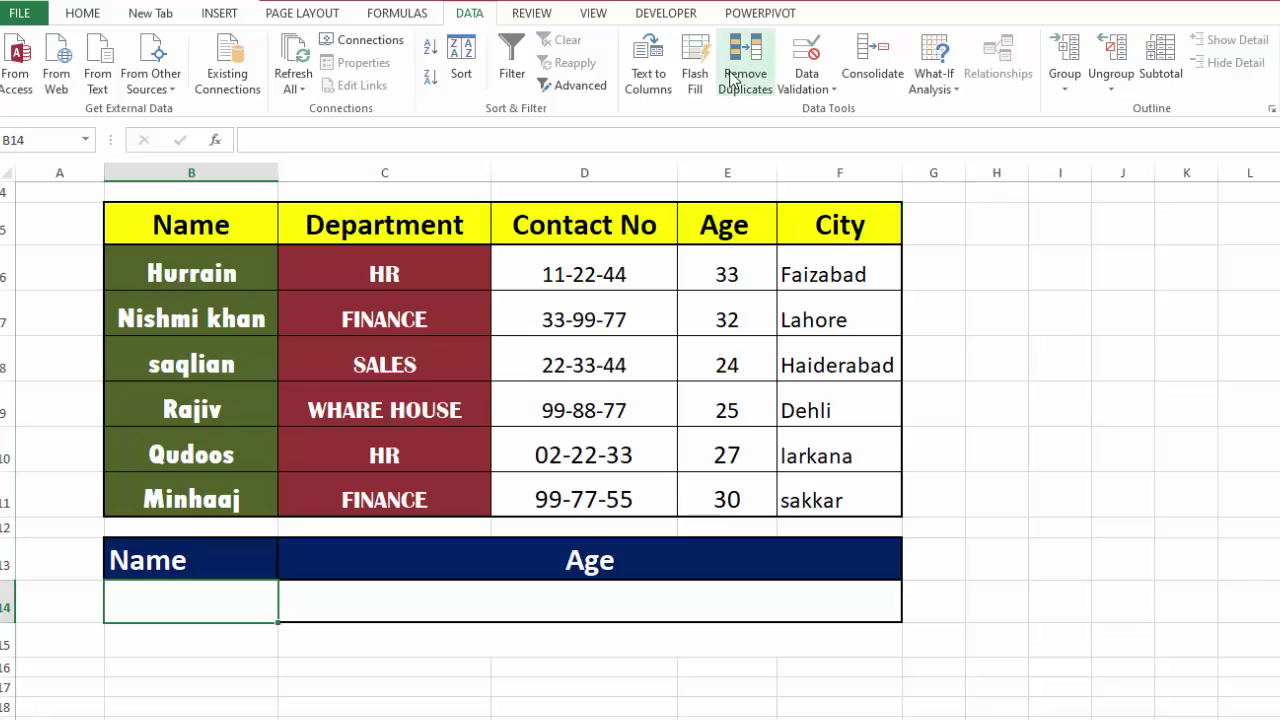
pyautogui.click(806, 87)
pyautogui.click(808, 108)
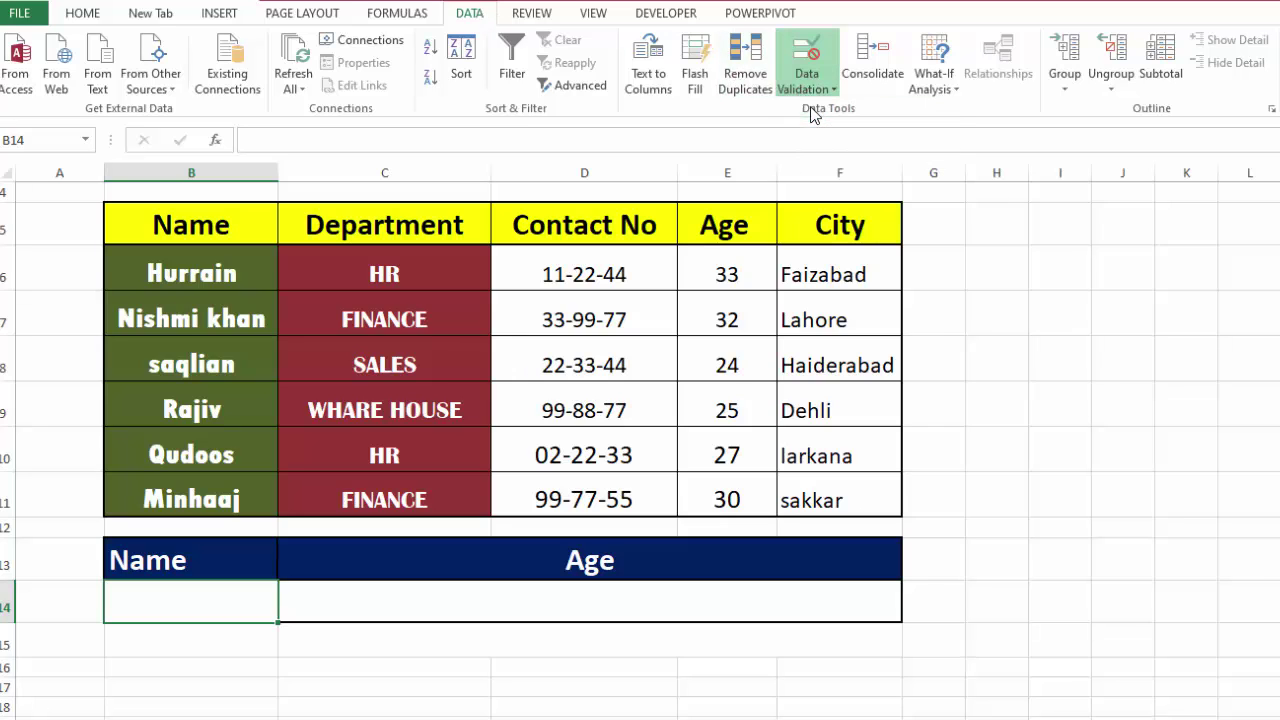
pyautogui.click(1097, 352)
pyautogui.click(1038, 410)
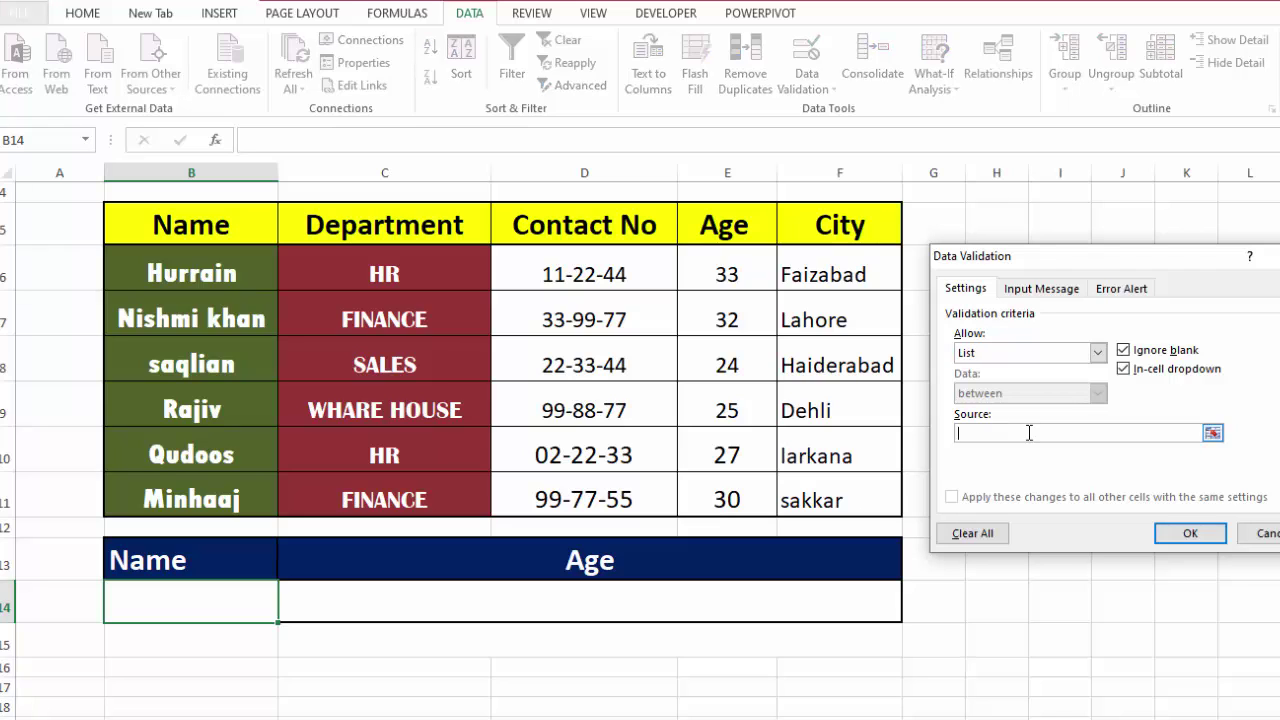
pyautogui.click(1029, 432)
pyautogui.moveTo(165, 262); pyautogui.dragTo(180, 480)
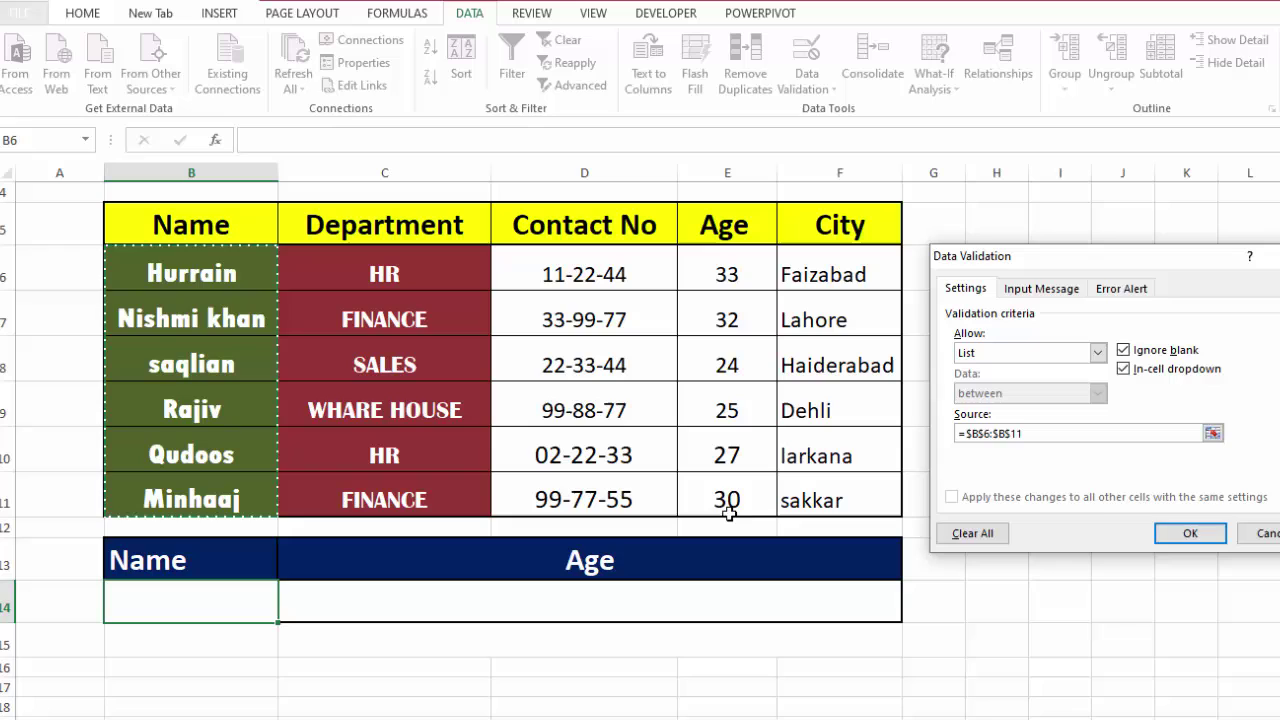
pyautogui.click(1190, 534)
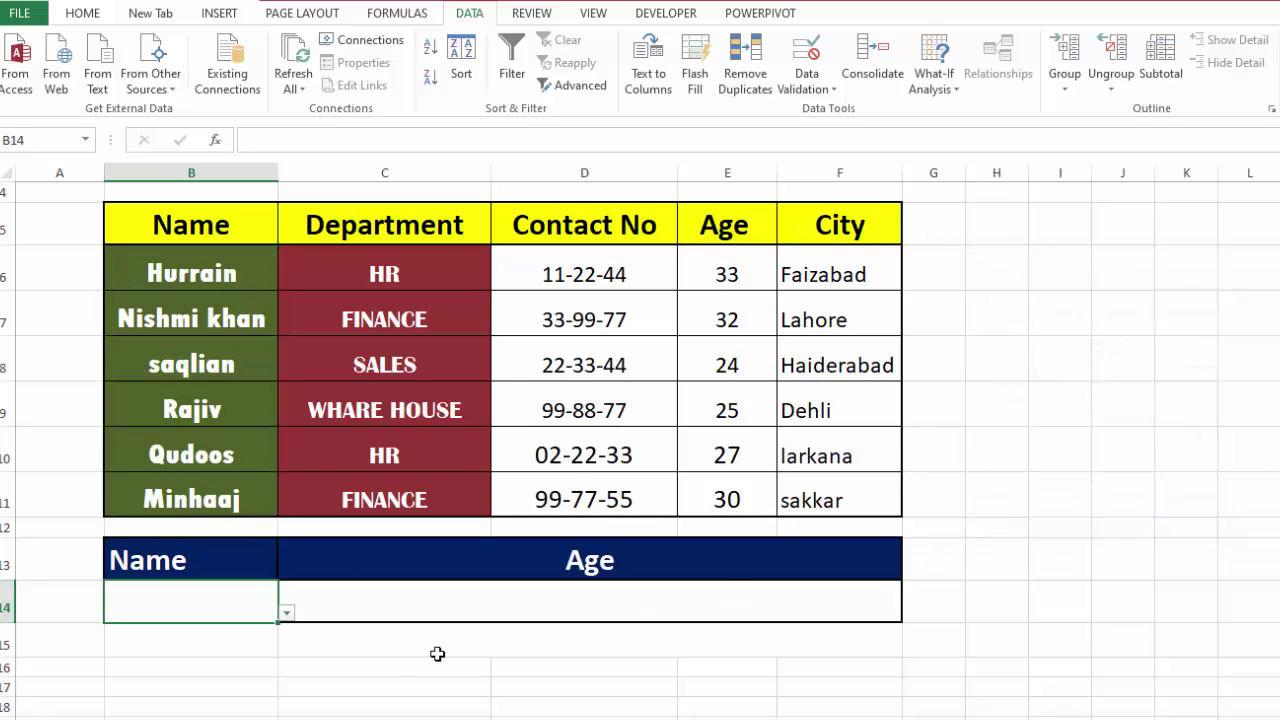
# Step: Test the drop-down list in B14 by choosing the second, fourth and fifth employee names in turn
pyautogui.click(287, 612)
pyautogui.click(167, 645)
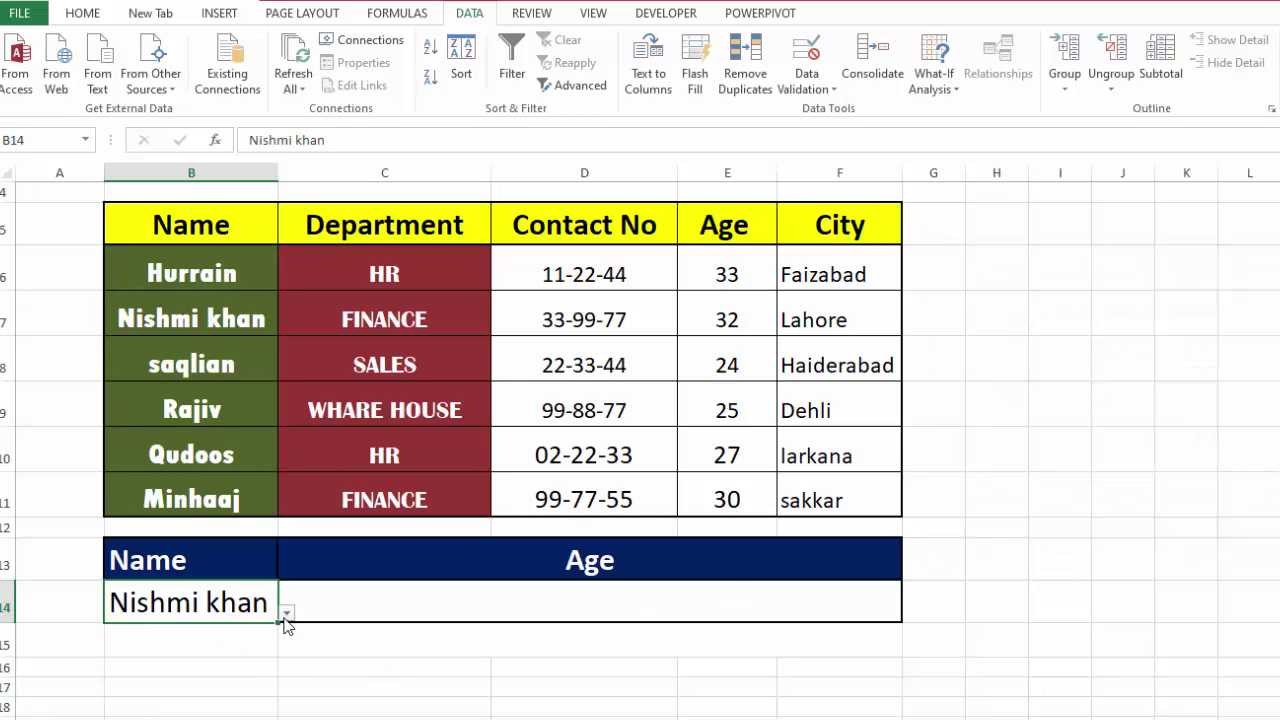
pyautogui.click(286, 613)
pyautogui.click(206, 668)
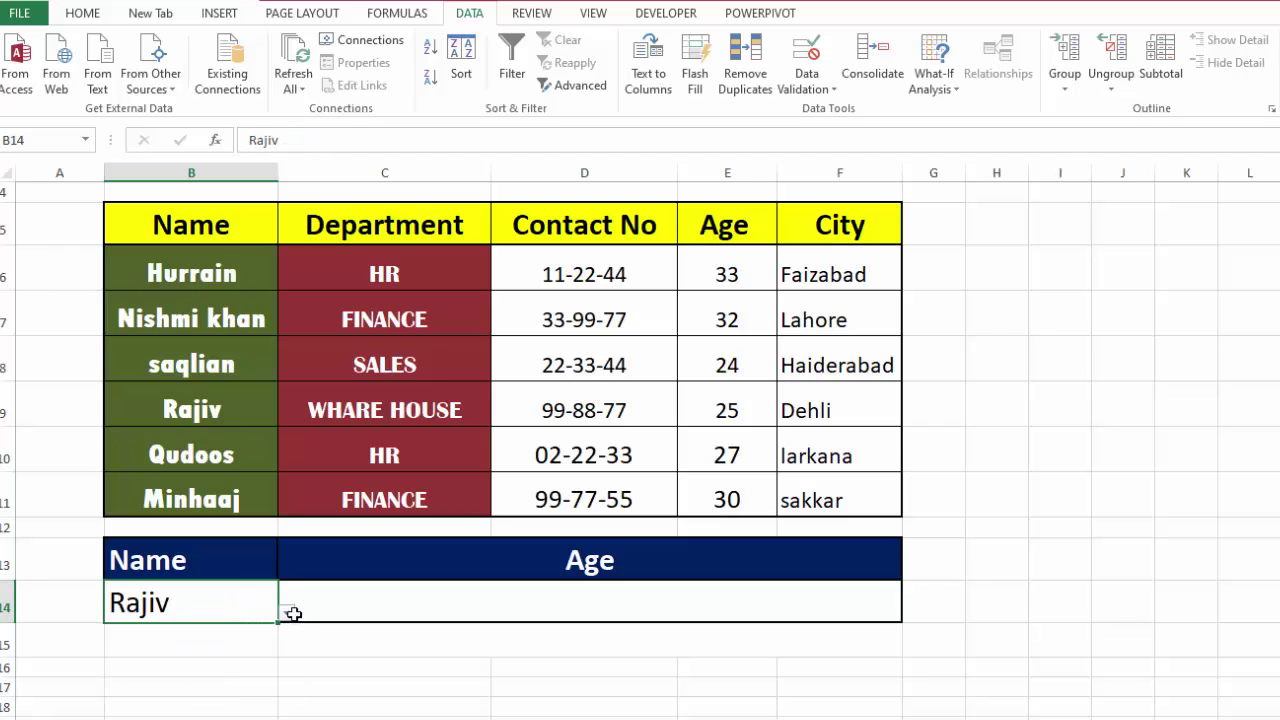
pyautogui.click(289, 614)
pyautogui.click(226, 681)
pyautogui.click(414, 688)
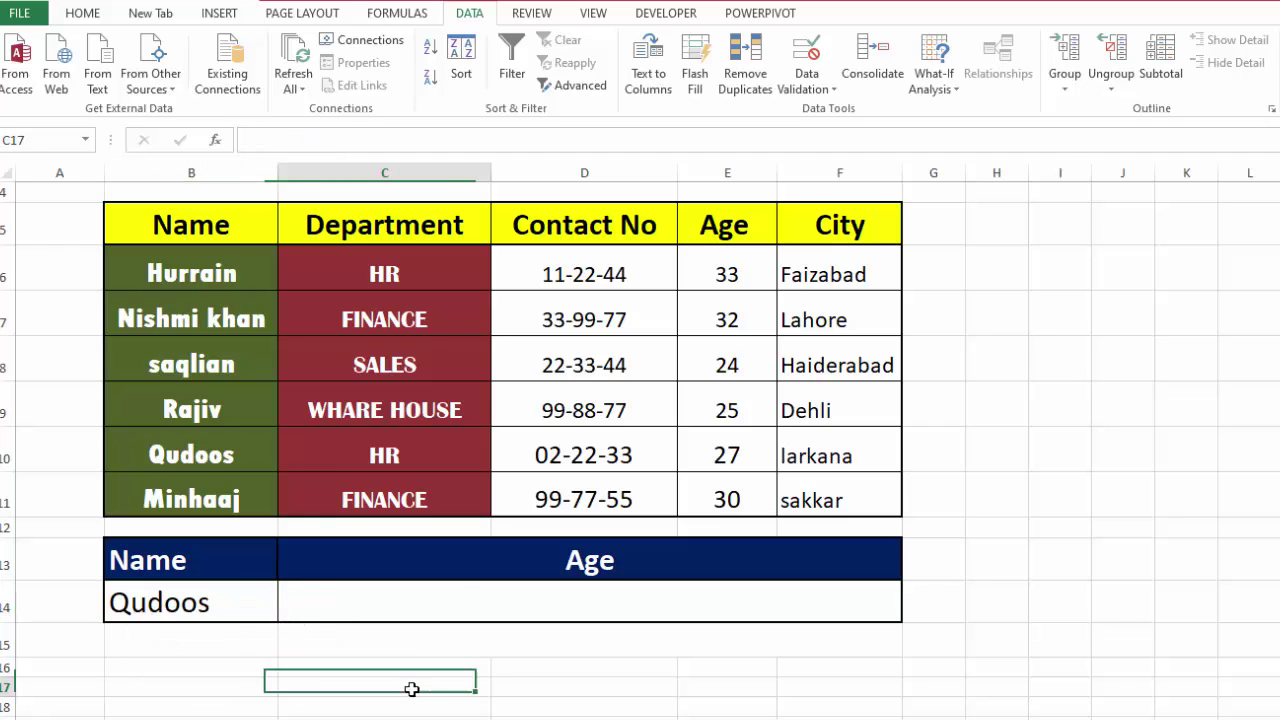
# Step: Enter the formula =VLOOKUP(B14,$B$5:$F$11,4,0) in merged cell C14 to look up the selected employee's age
pyautogui.click(467, 585)
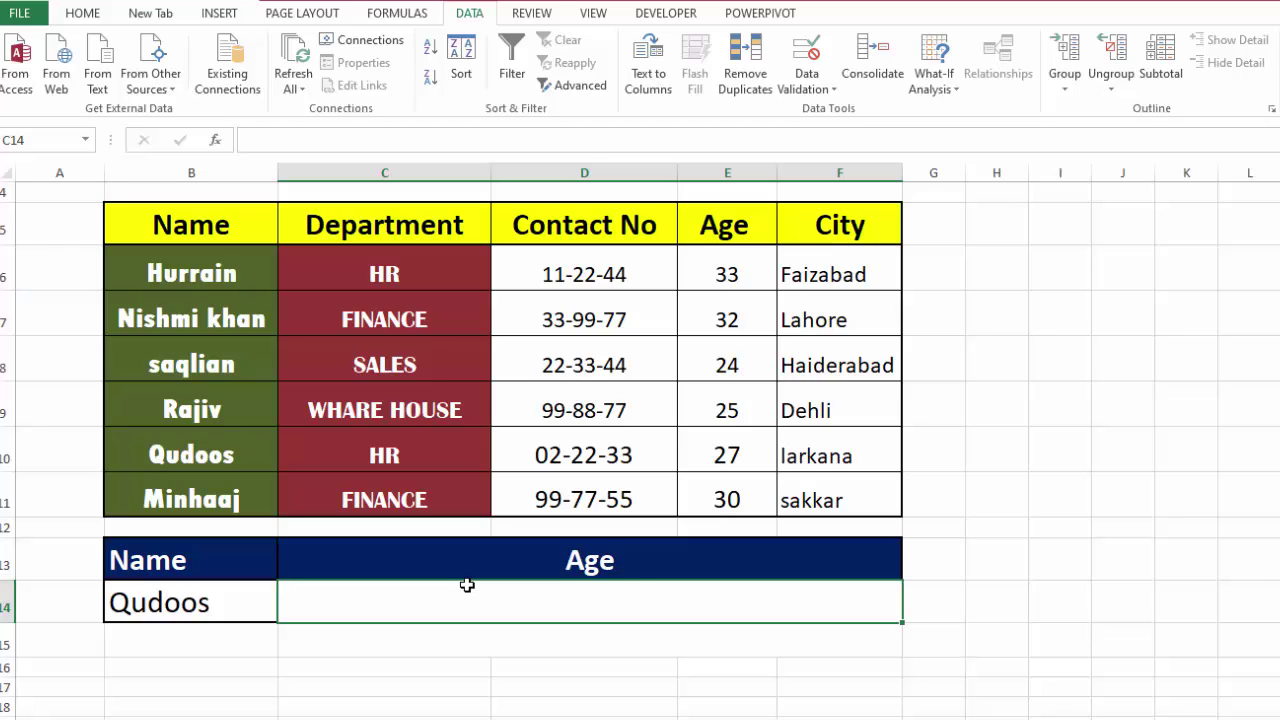
pyautogui.write('=VLOOKUP(')
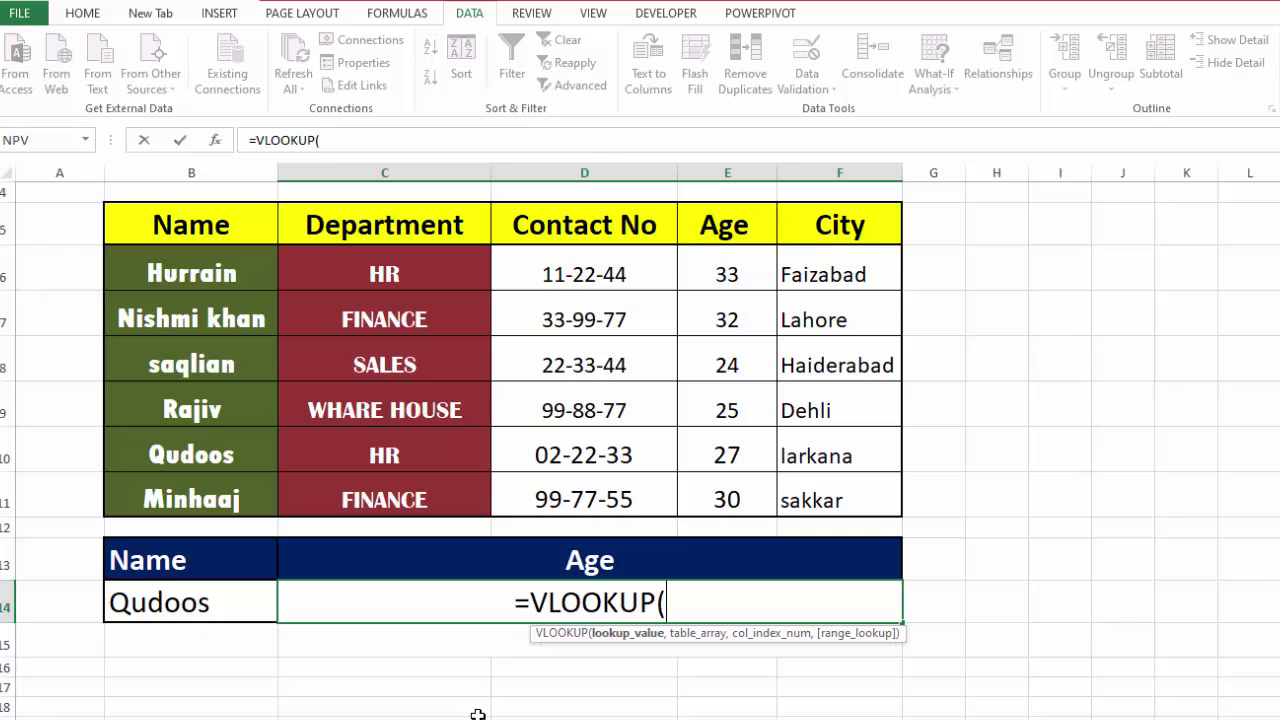
pyautogui.click(218, 604)
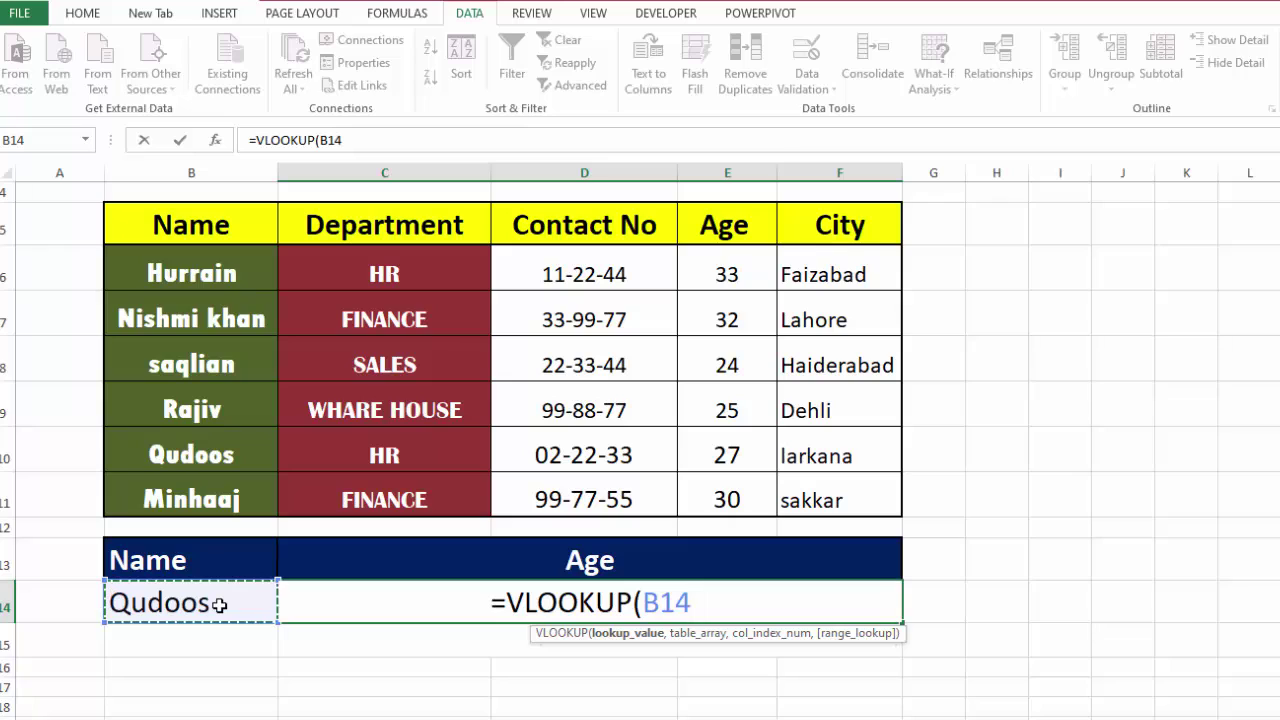
pyautogui.write(',')
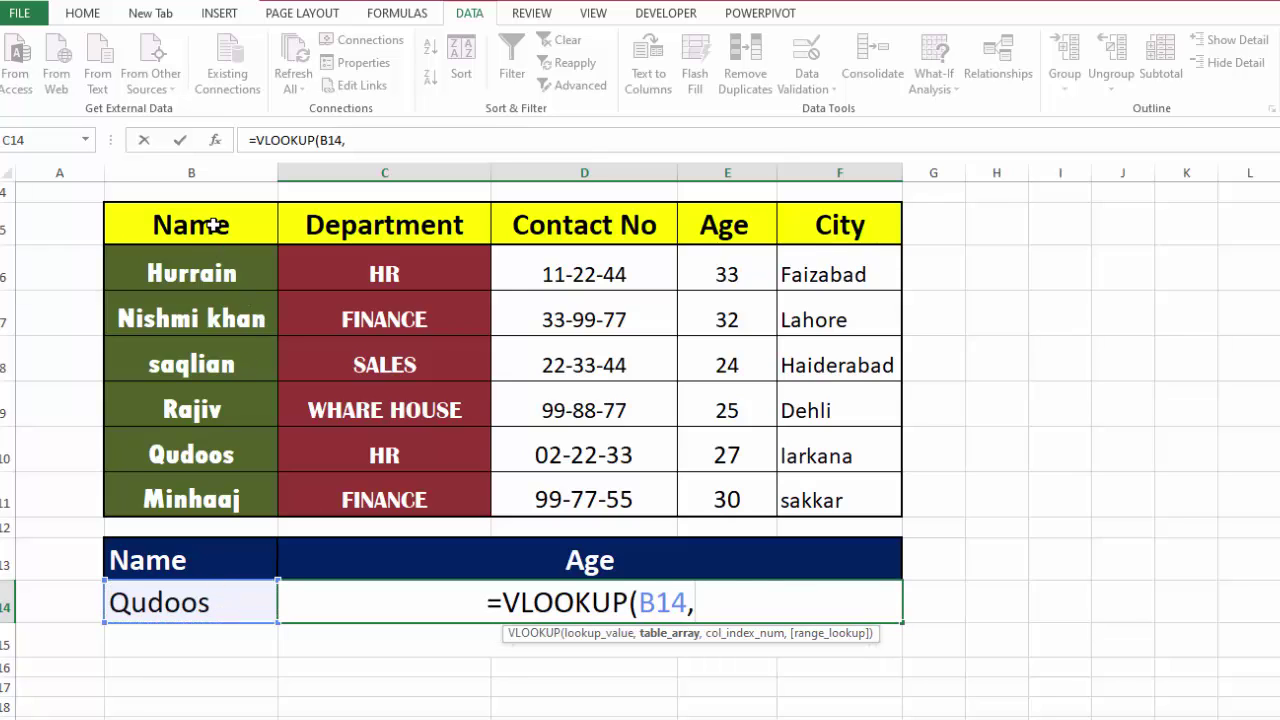
pyautogui.moveTo(212, 226); pyautogui.dragTo(812, 476)
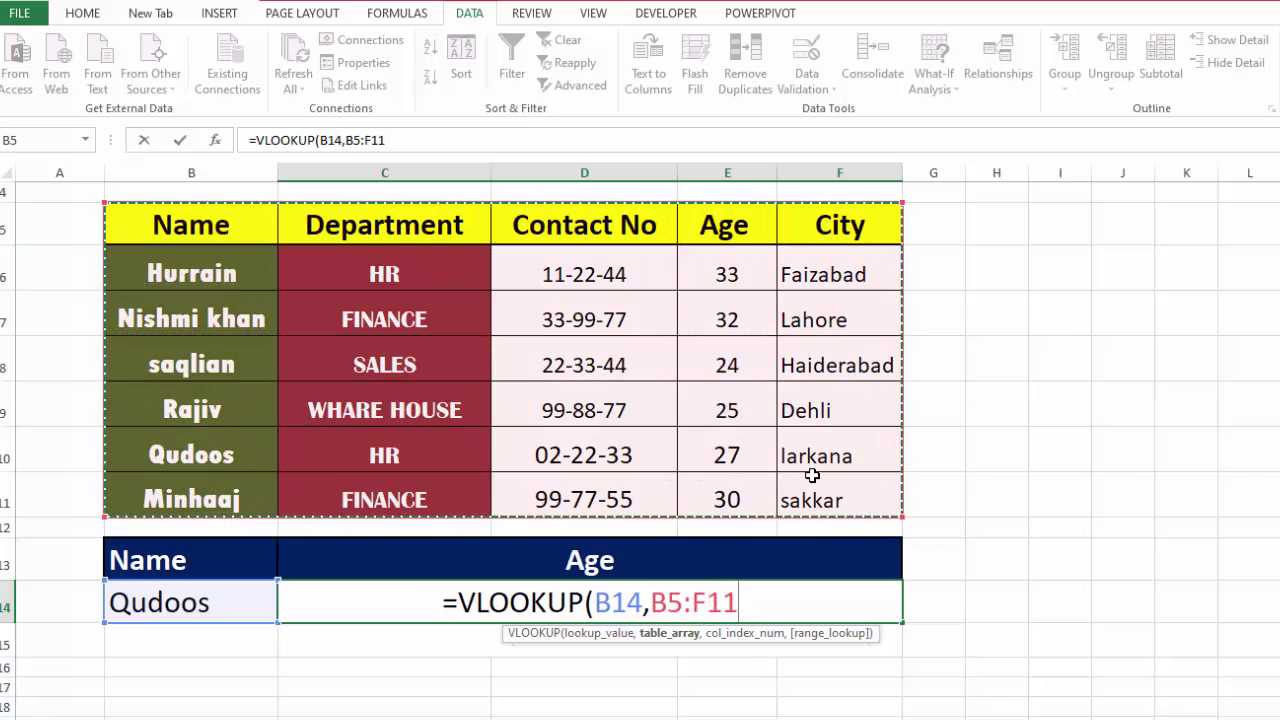
pyautogui.press('F4')
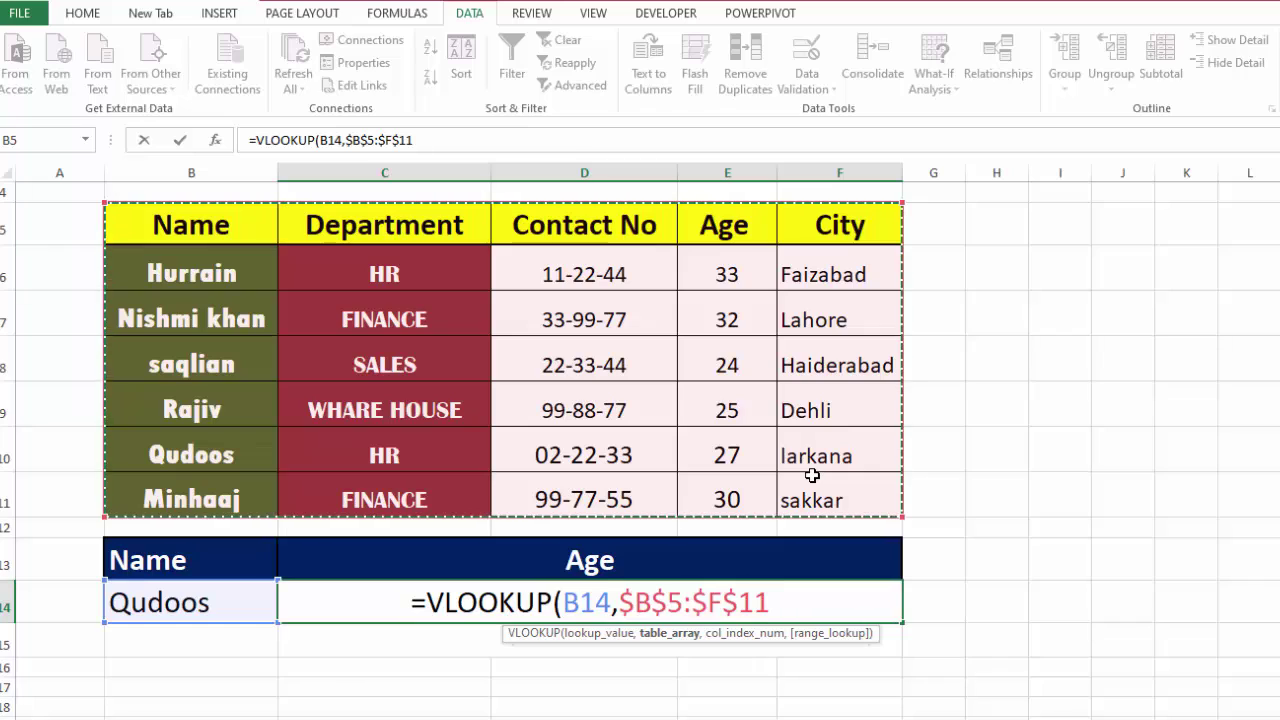
pyautogui.write(',')
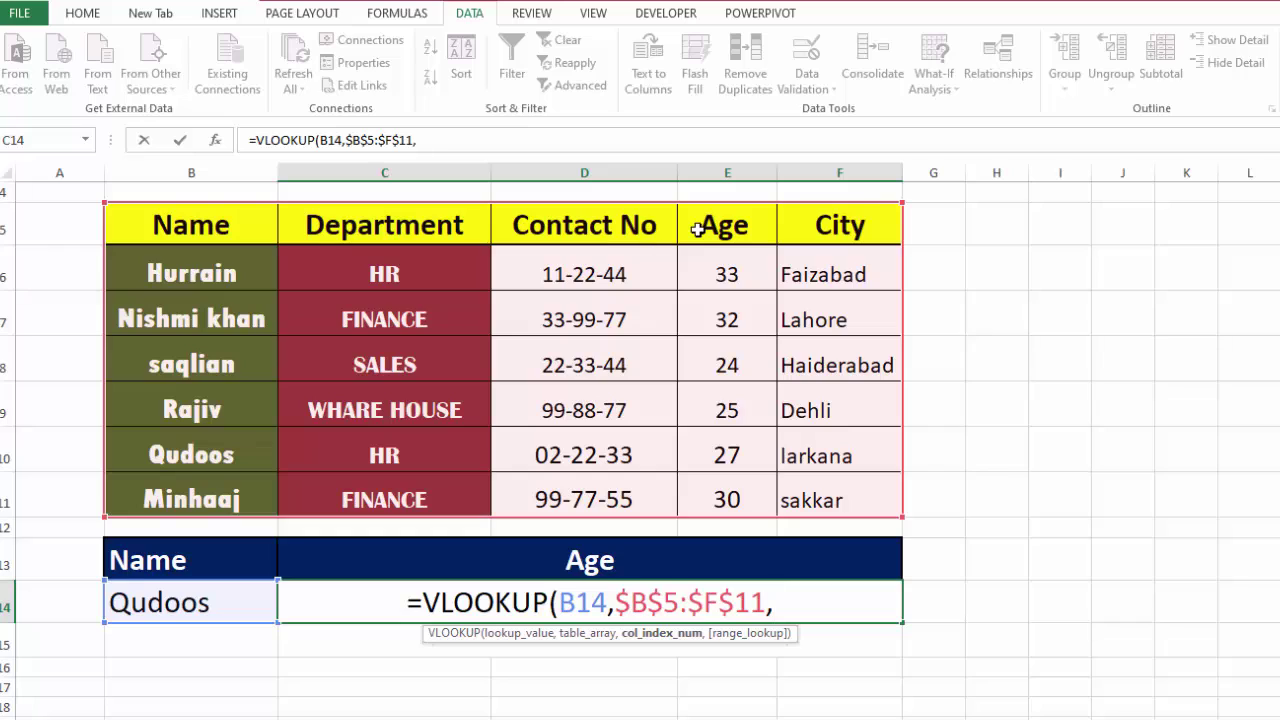
pyautogui.write('4,')
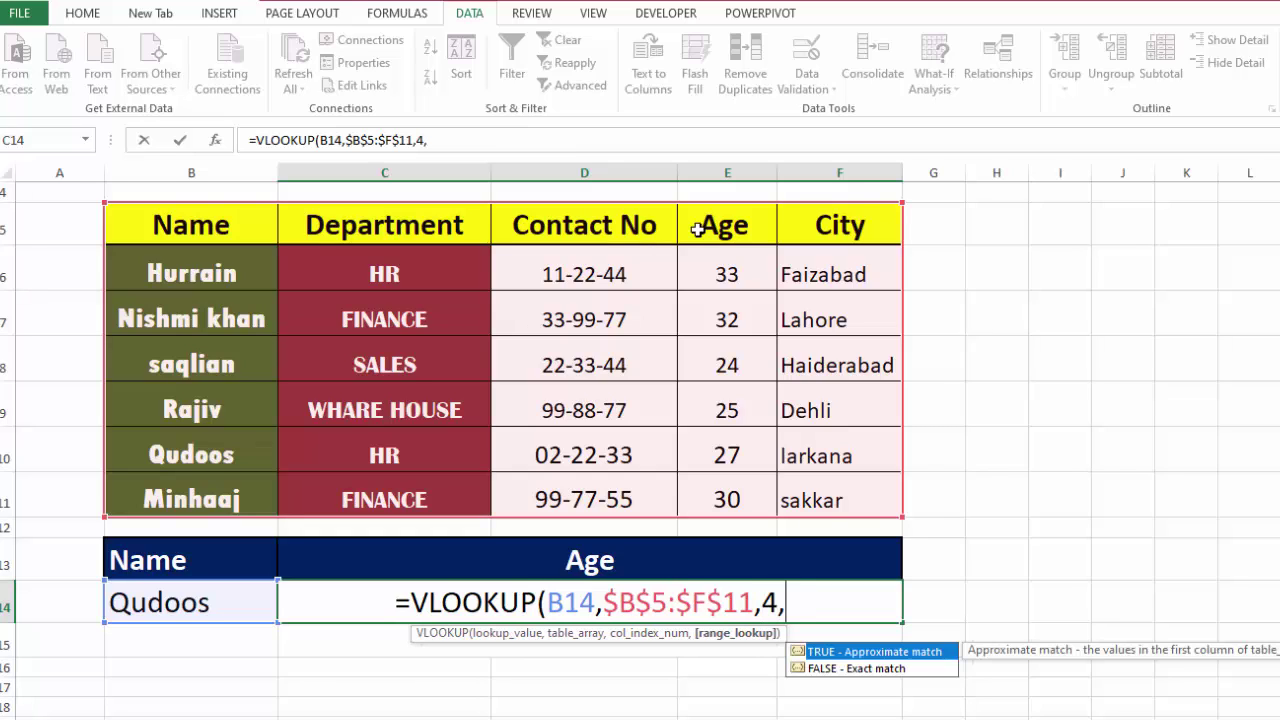
pyautogui.write('0')
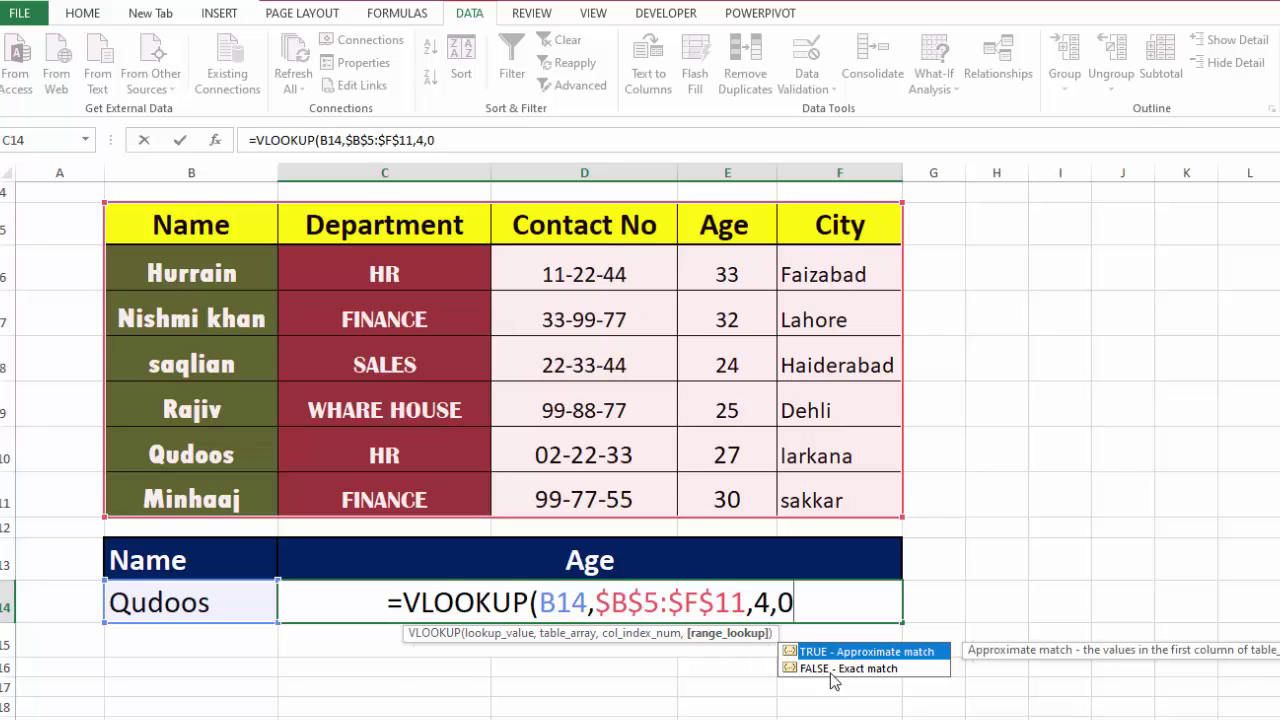
pyautogui.write(')')
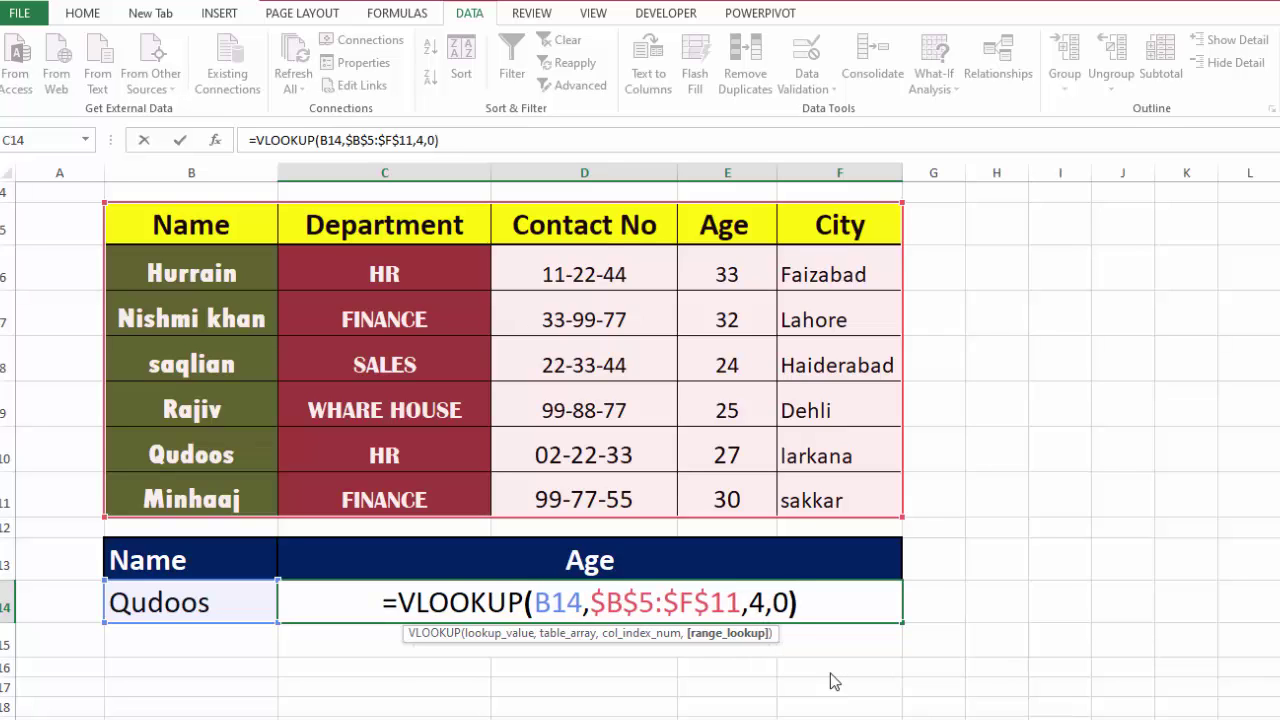
pyautogui.press('Return')
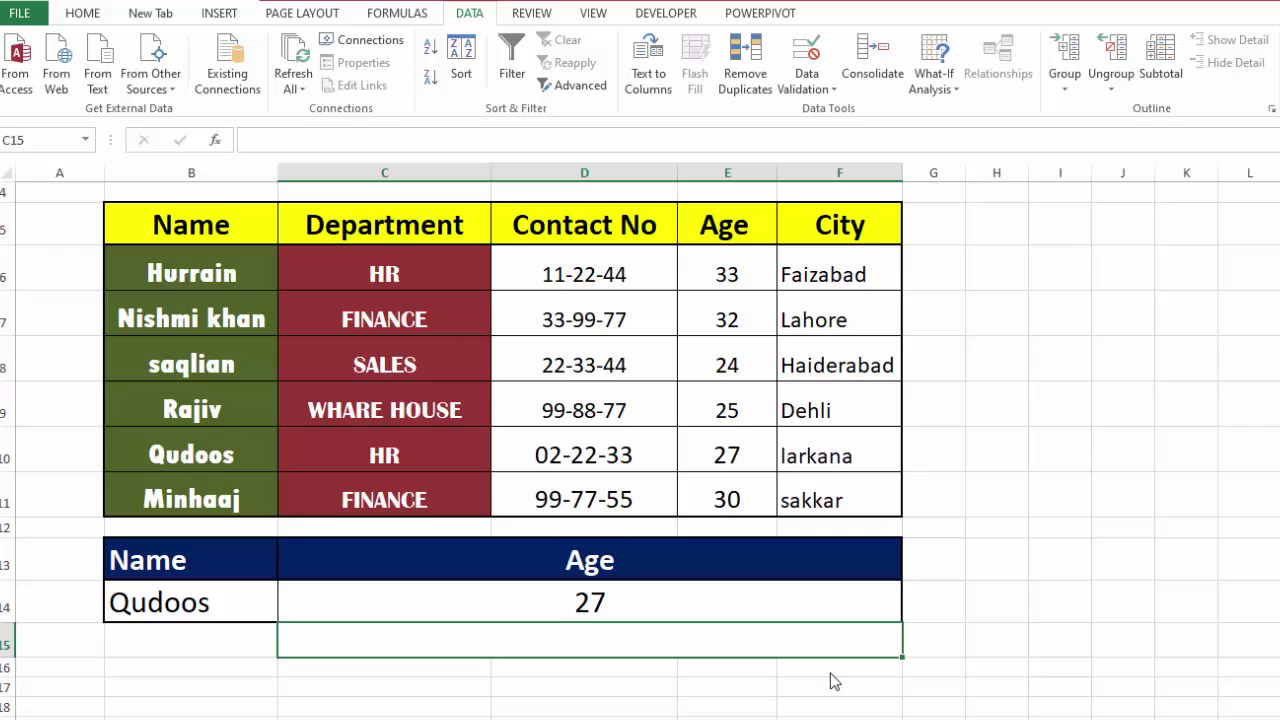
# Step: Test the age lookup by choosing the first and finally the fourth employee name in B14, inspecting the C14 formula in between
pyautogui.click(258, 600)
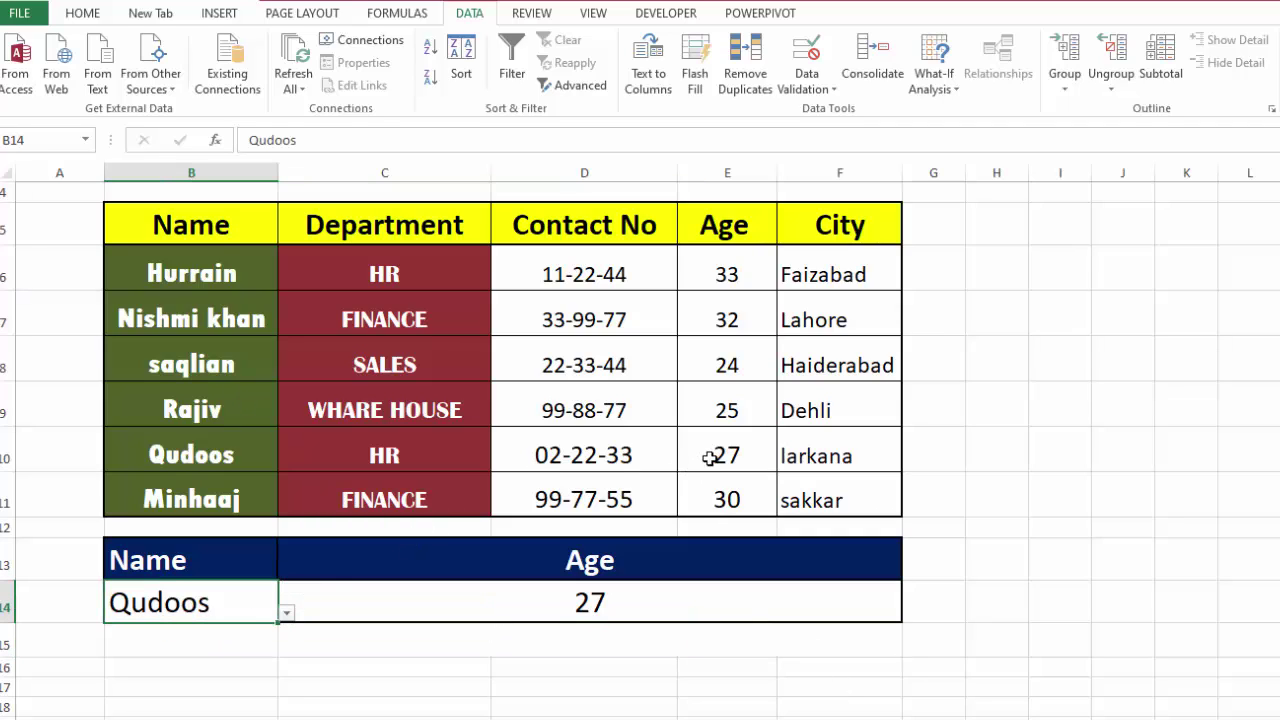
pyautogui.click(286, 612)
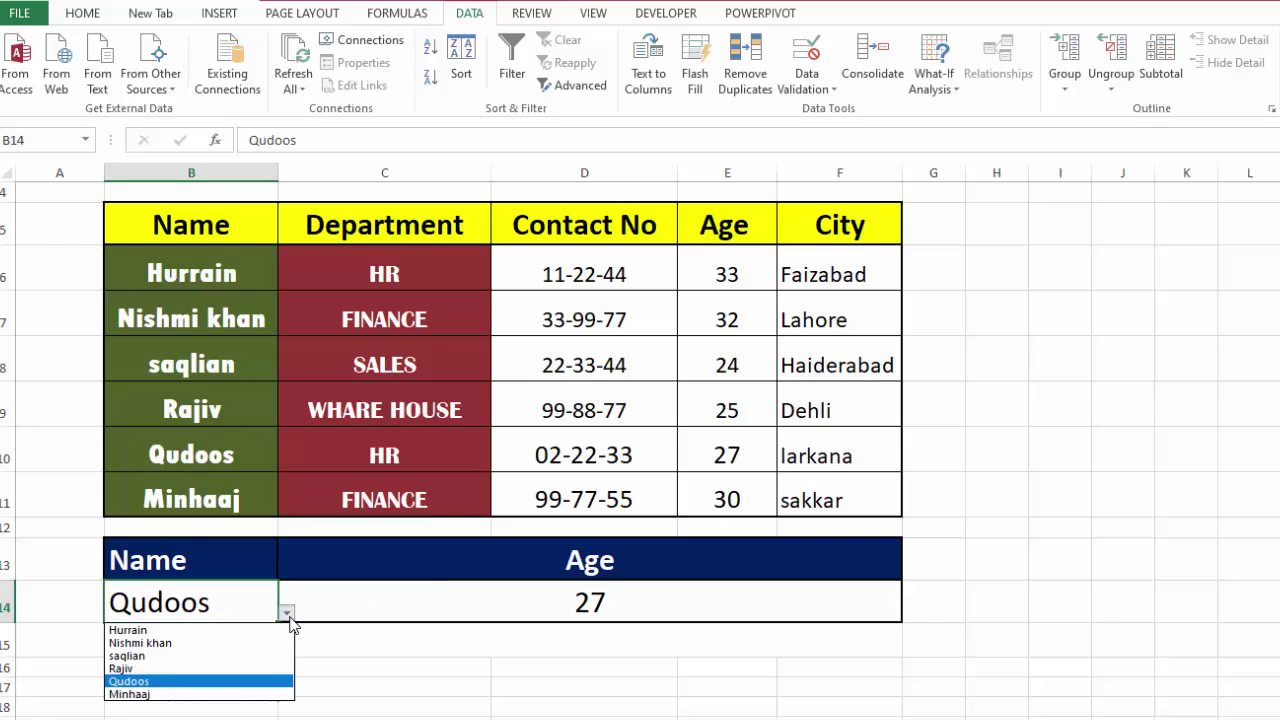
pyautogui.click(181, 630)
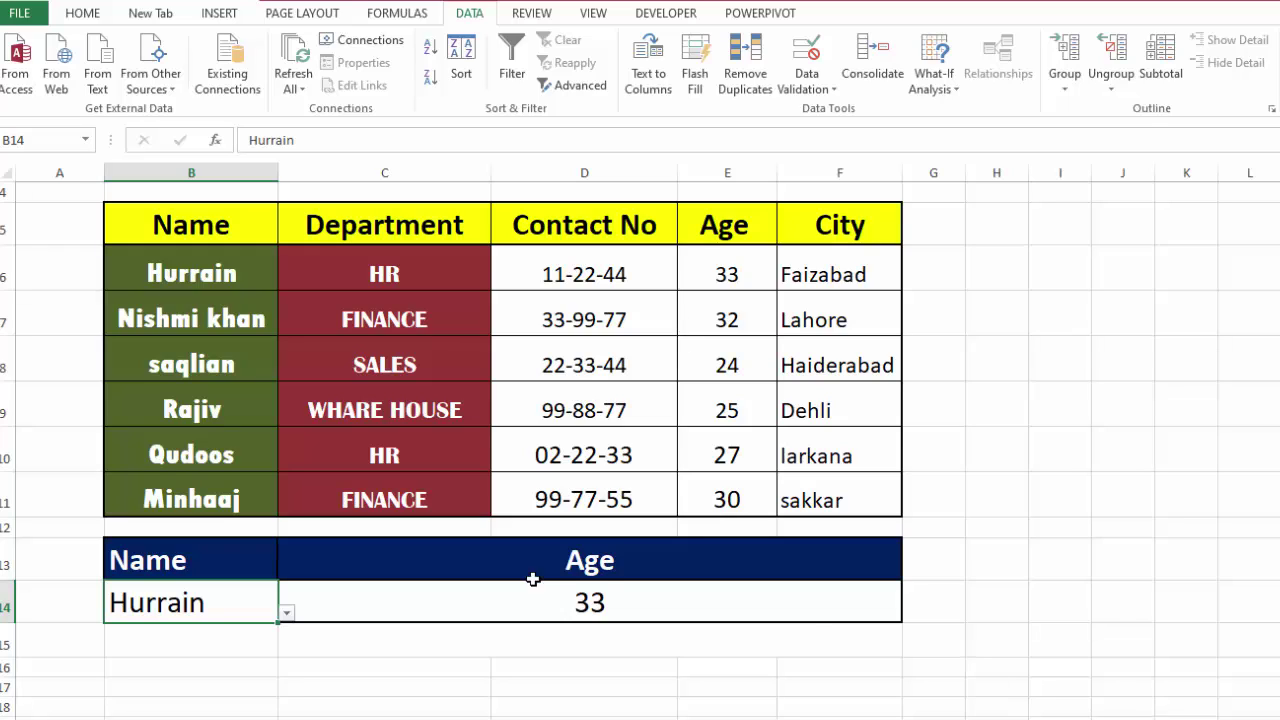
pyautogui.click(566, 603)
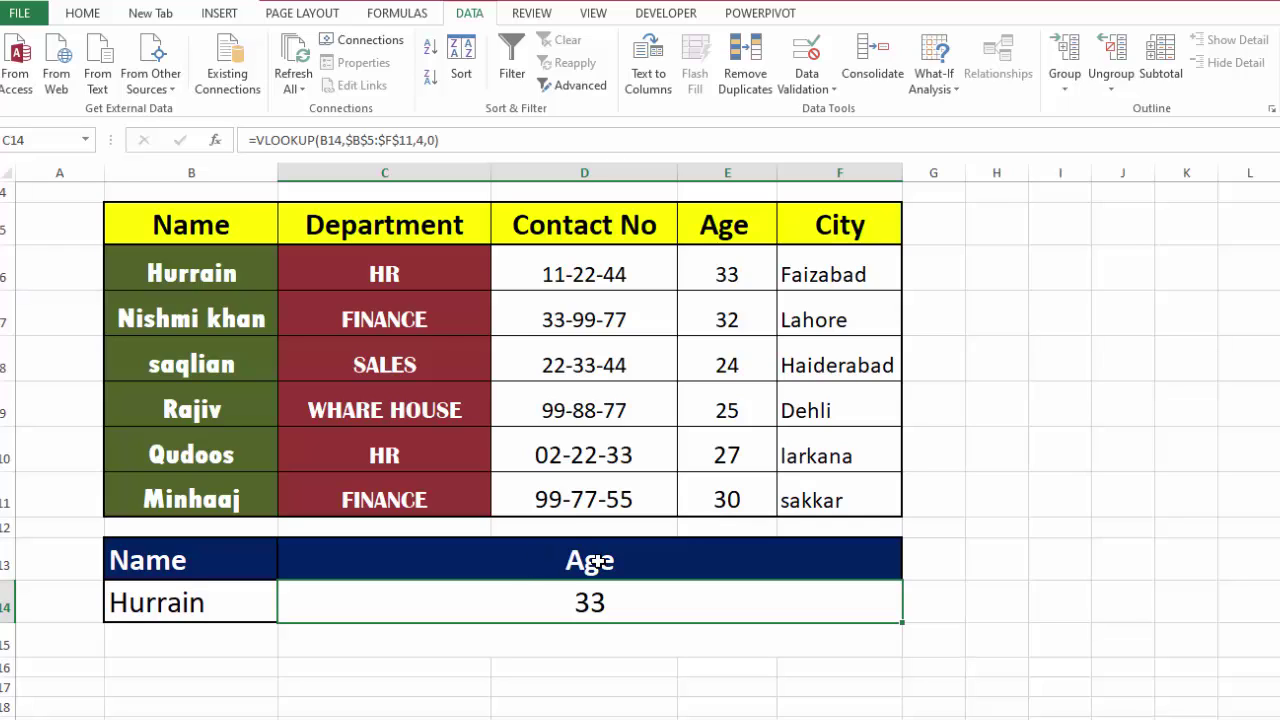
pyautogui.click(242, 601)
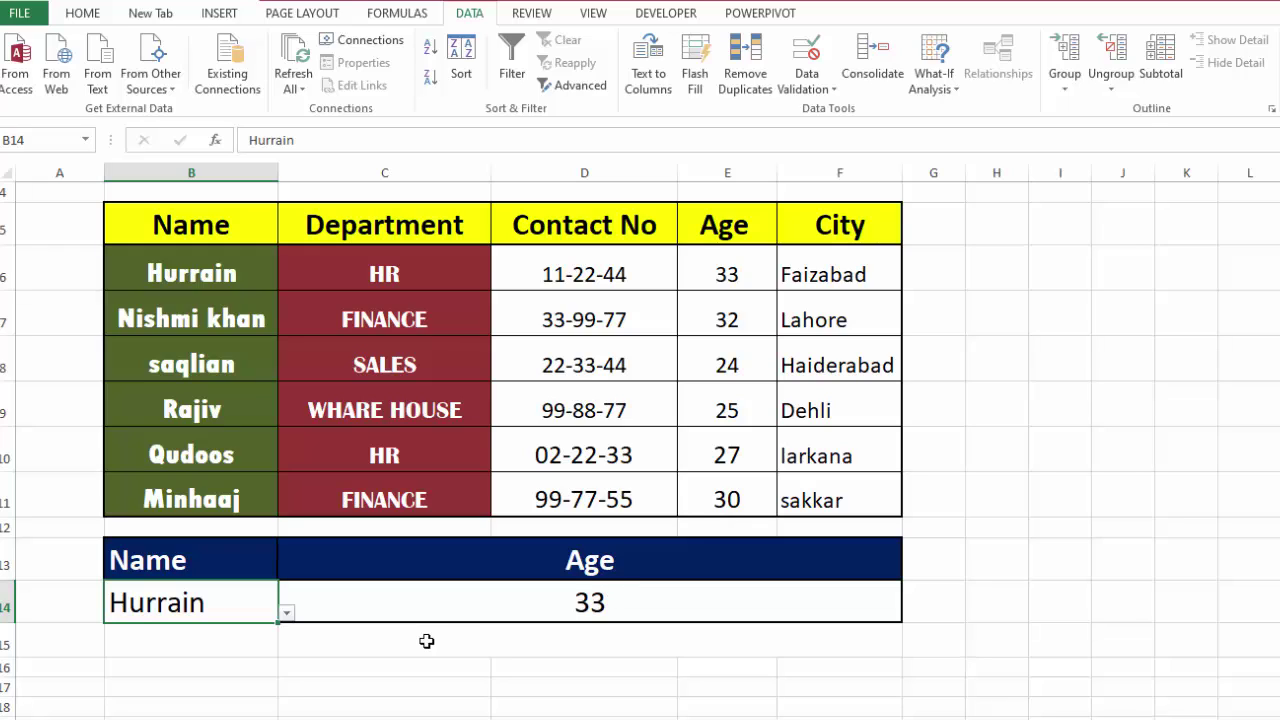
pyautogui.click(286, 614)
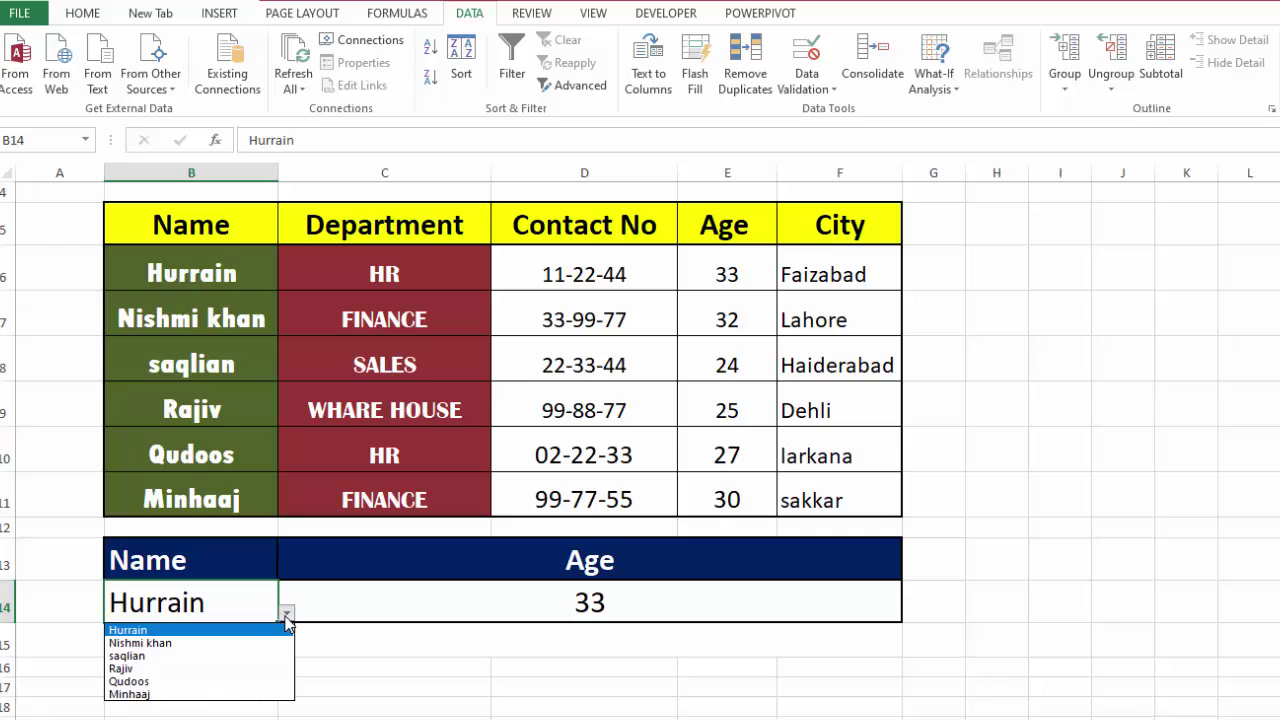
pyautogui.click(215, 667)
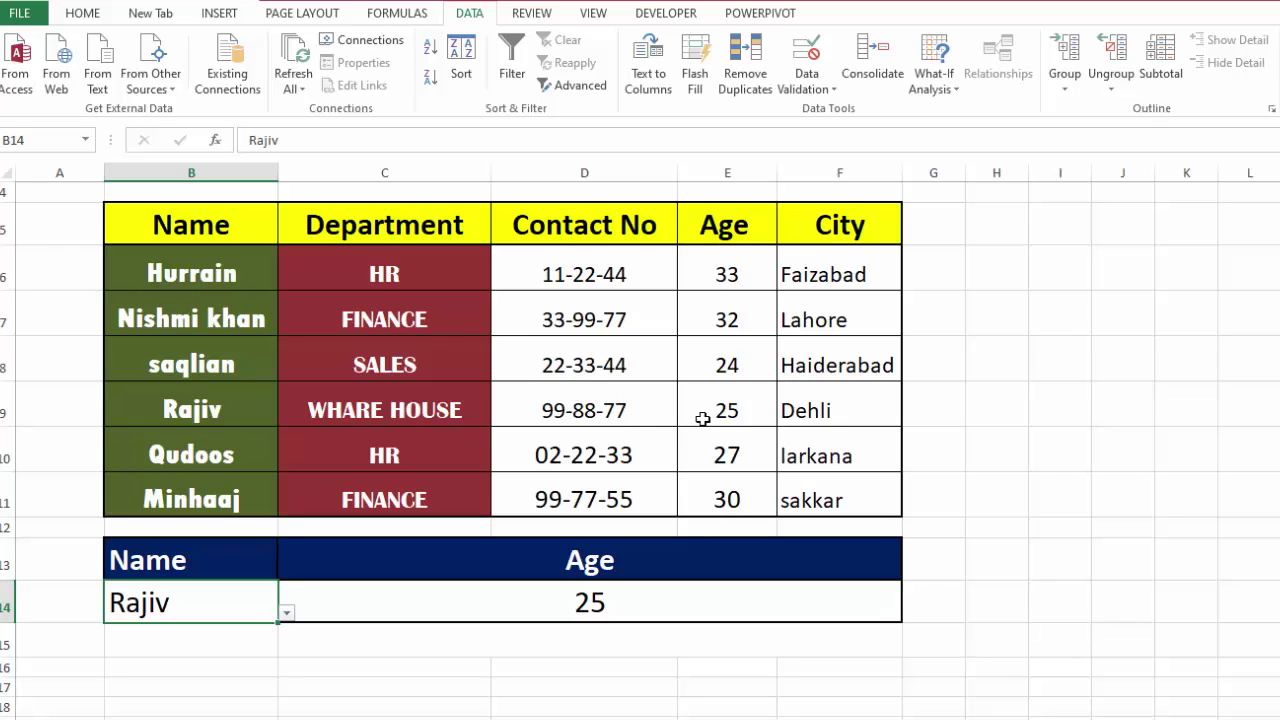
# Step: Change the result header in merged cell C13 to Department
pyautogui.click(615, 558)
pyautogui.write('Department')
pyautogui.press('Return')
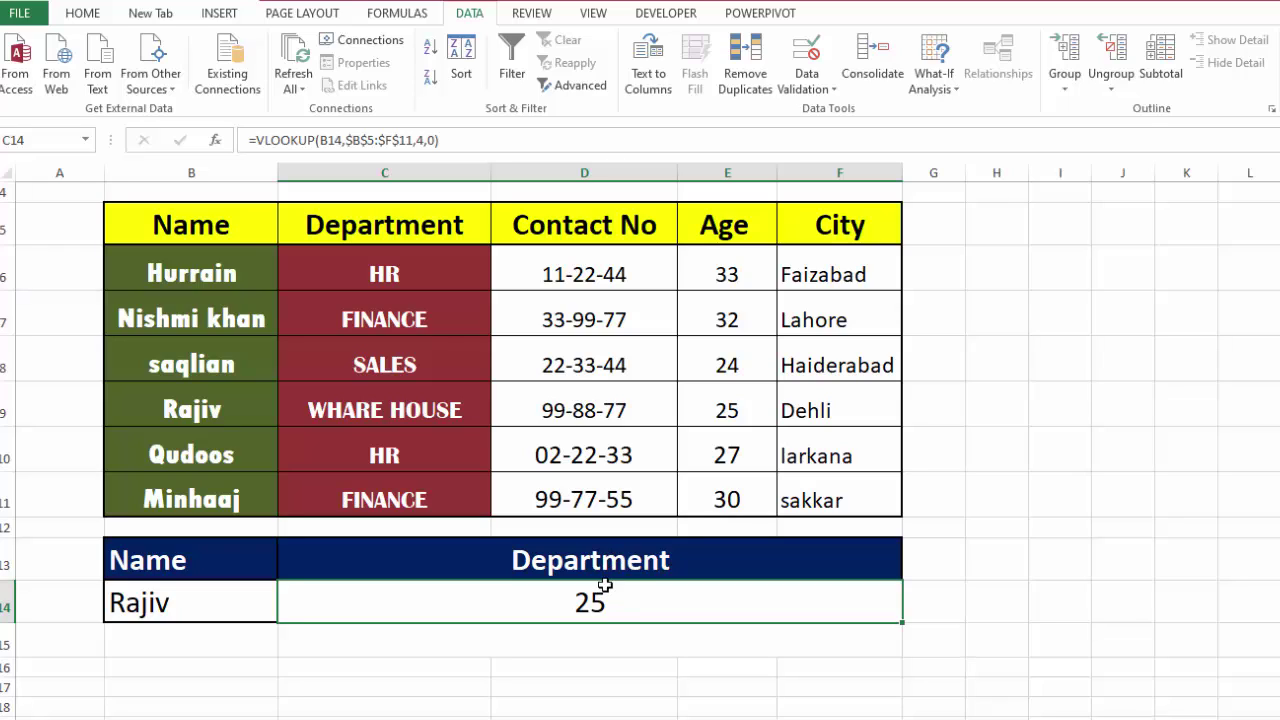
# Step: Set the result header in merged cell C13 to Contact No
pyautogui.click(606, 566)
pyautogui.write('Contact No')
pyautogui.press('Return')
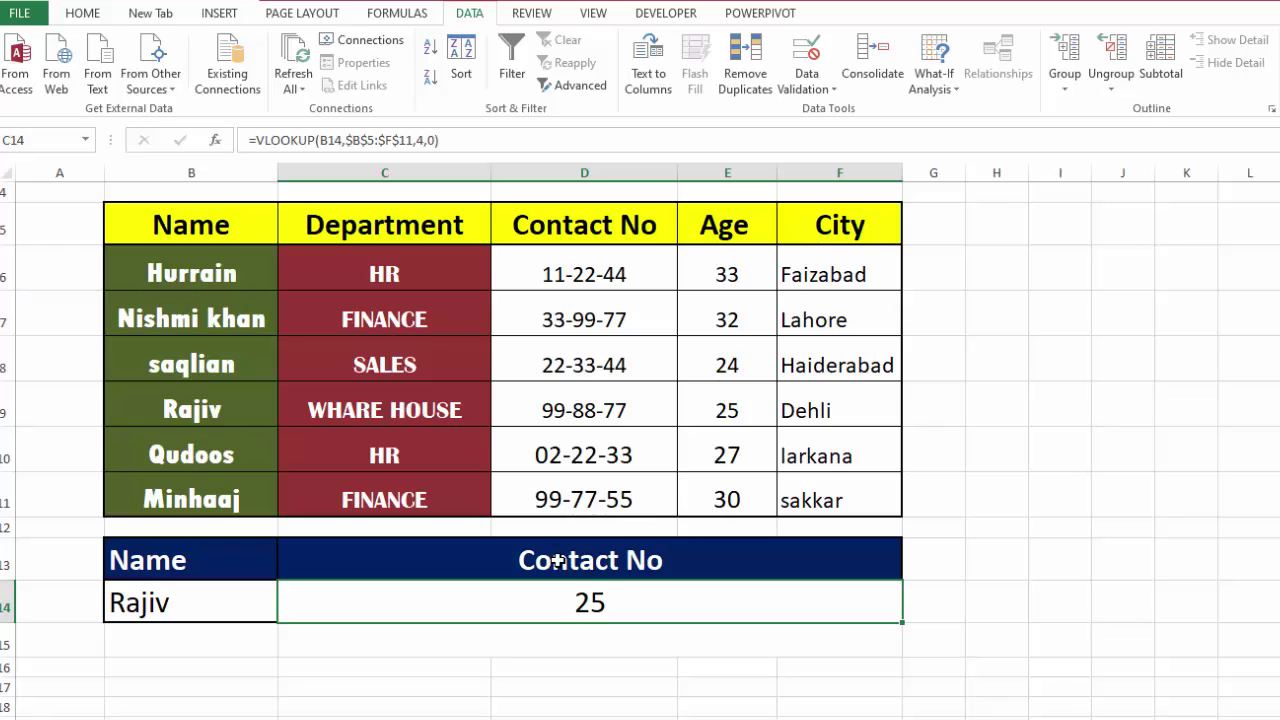
pyautogui.click(217, 601)
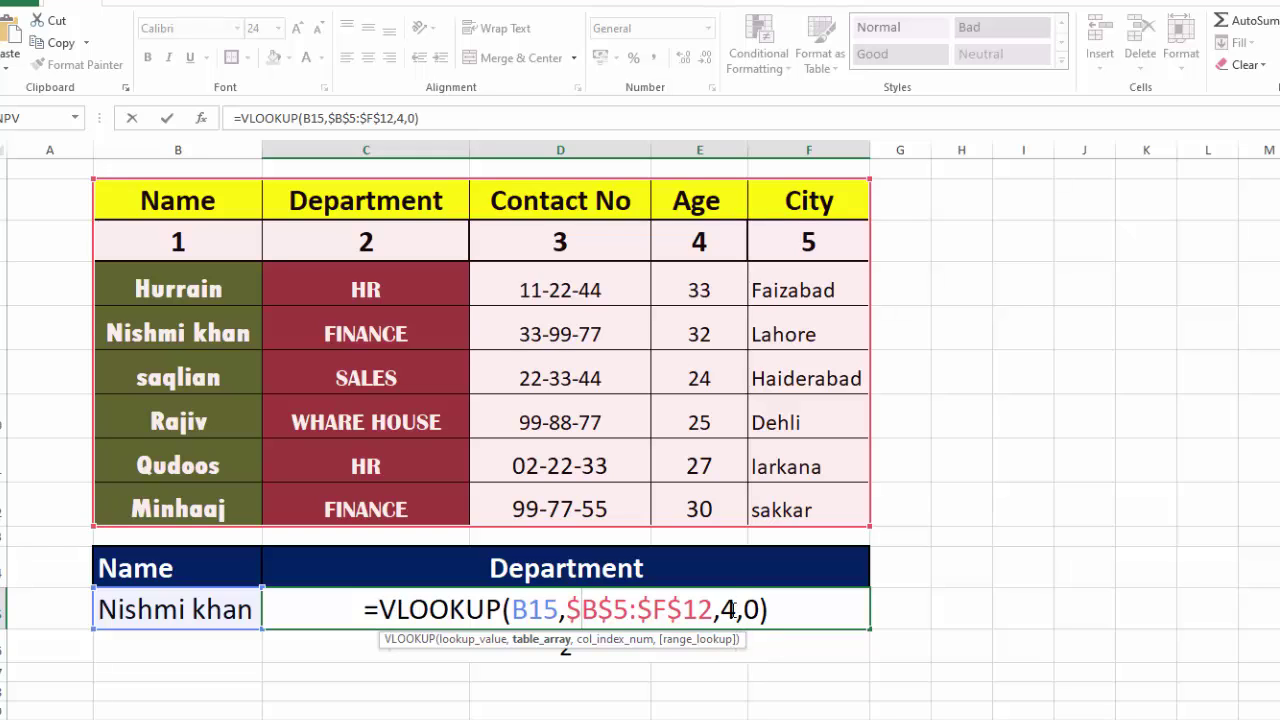
pyautogui.doubleClick(729, 609)
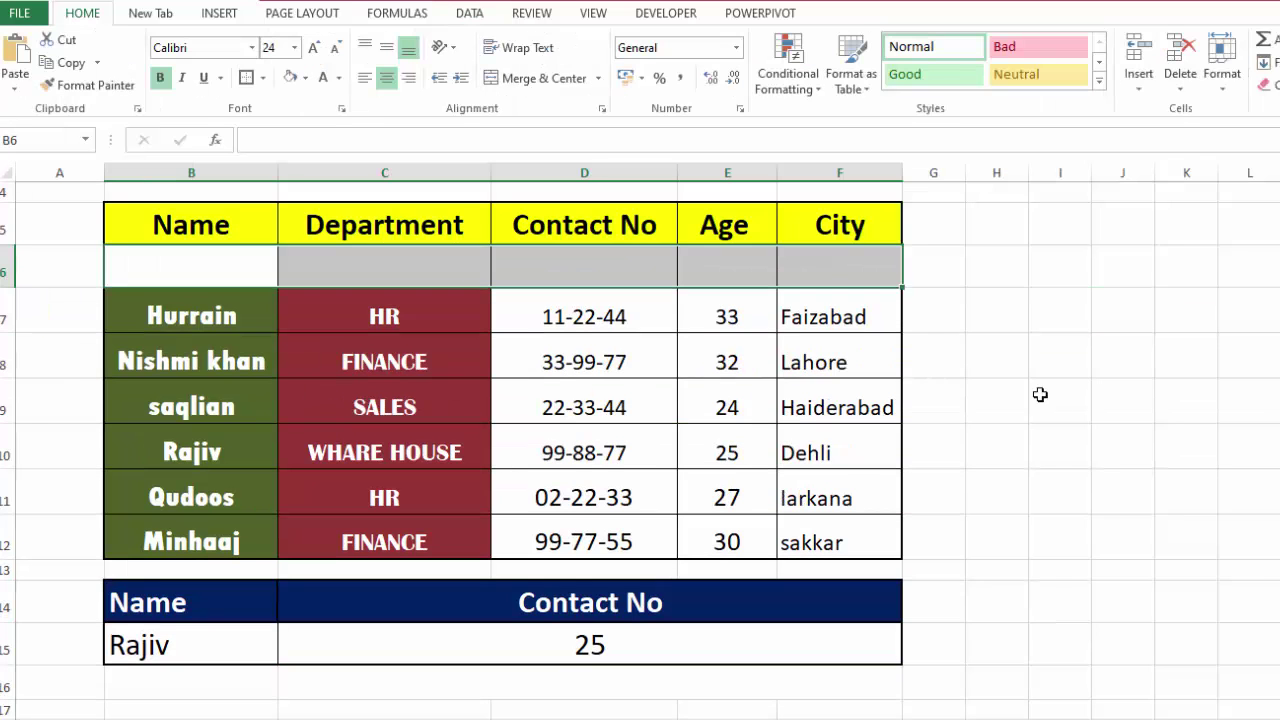
# Step: Number the table columns 1 to 5 in the blank row 6 below the headers, filling the series across from B6 and C6
pyautogui.click(1051, 397)
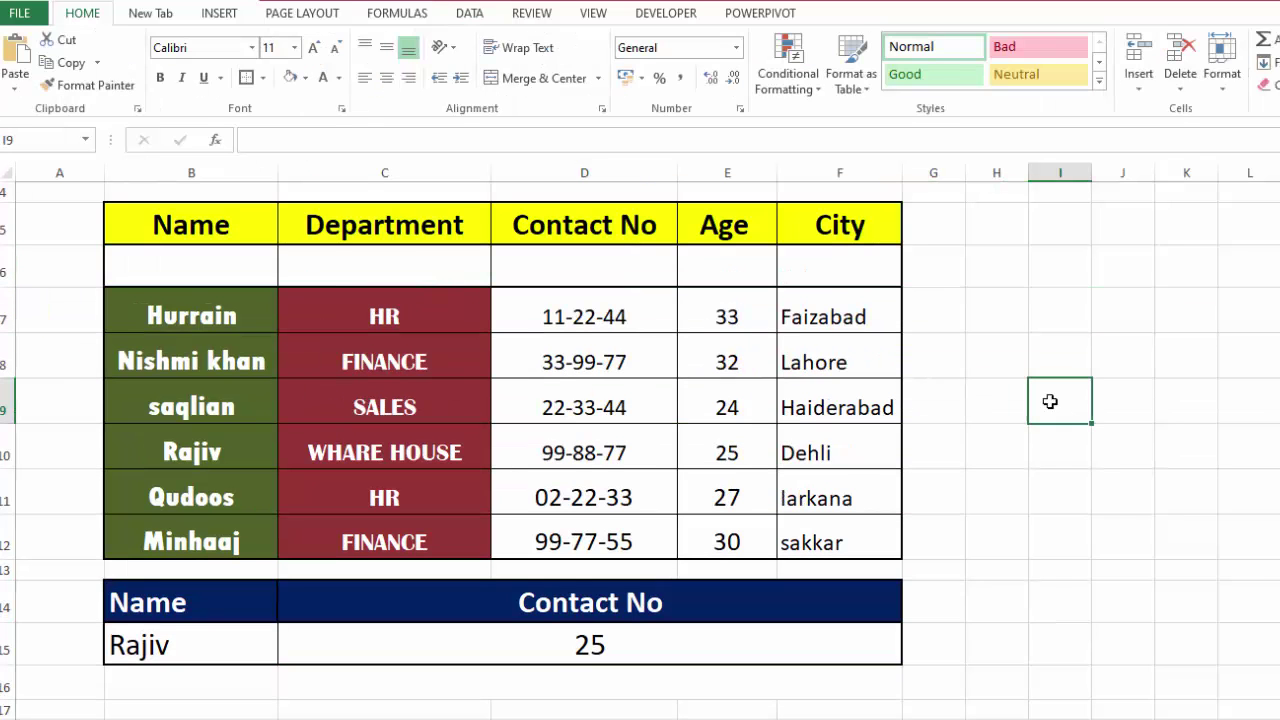
pyautogui.click(225, 267)
pyautogui.write('1')
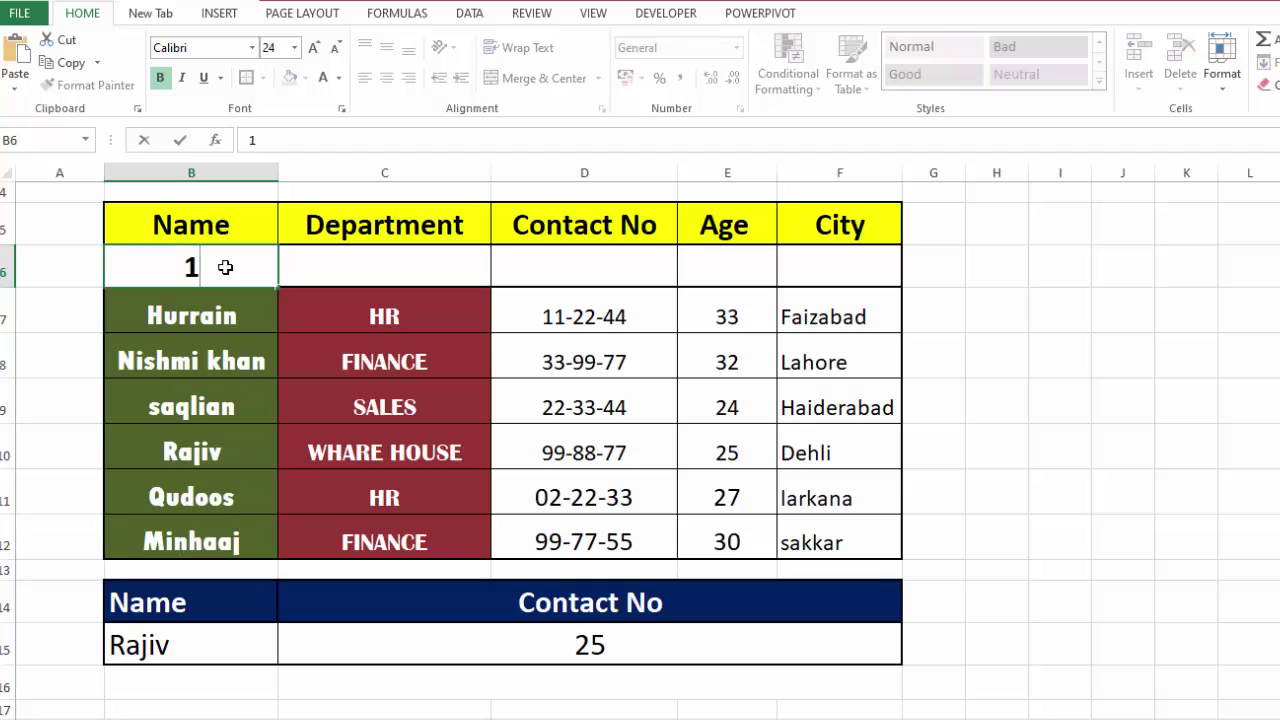
pyautogui.press('Tab')
pyautogui.write('2')
pyautogui.press('Tab')
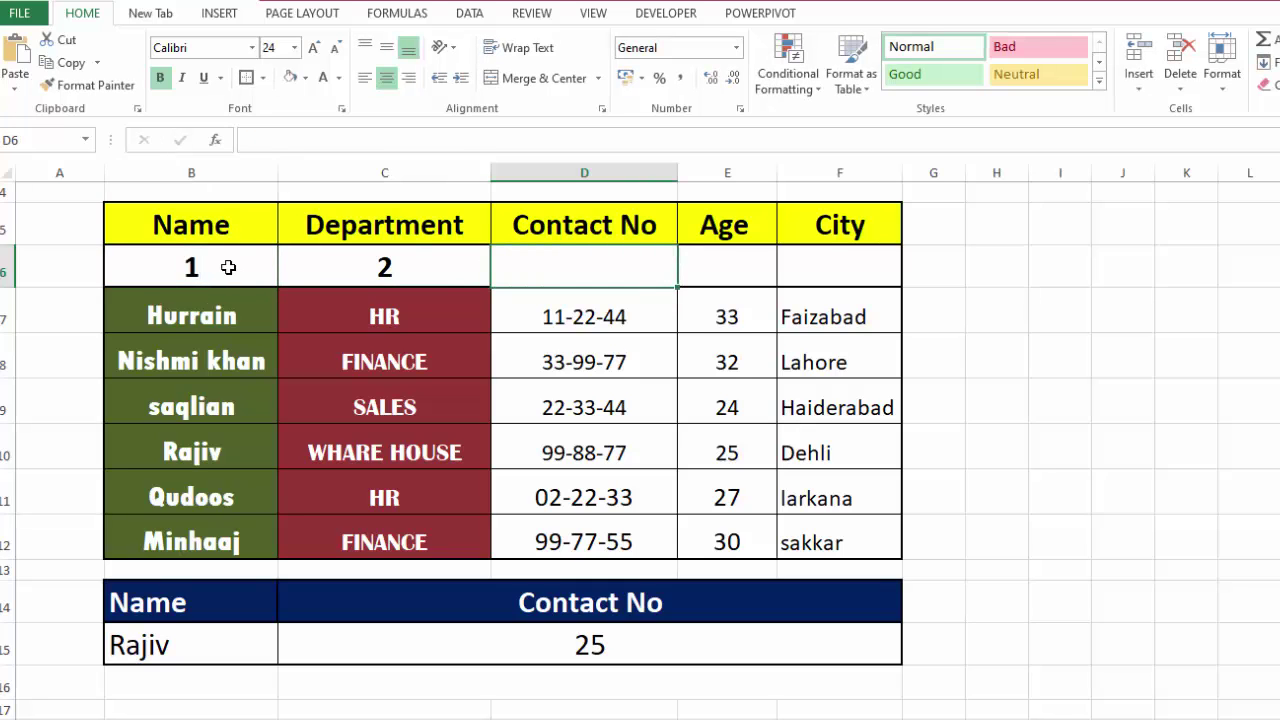
pyautogui.moveTo(228, 267); pyautogui.dragTo(303, 266)
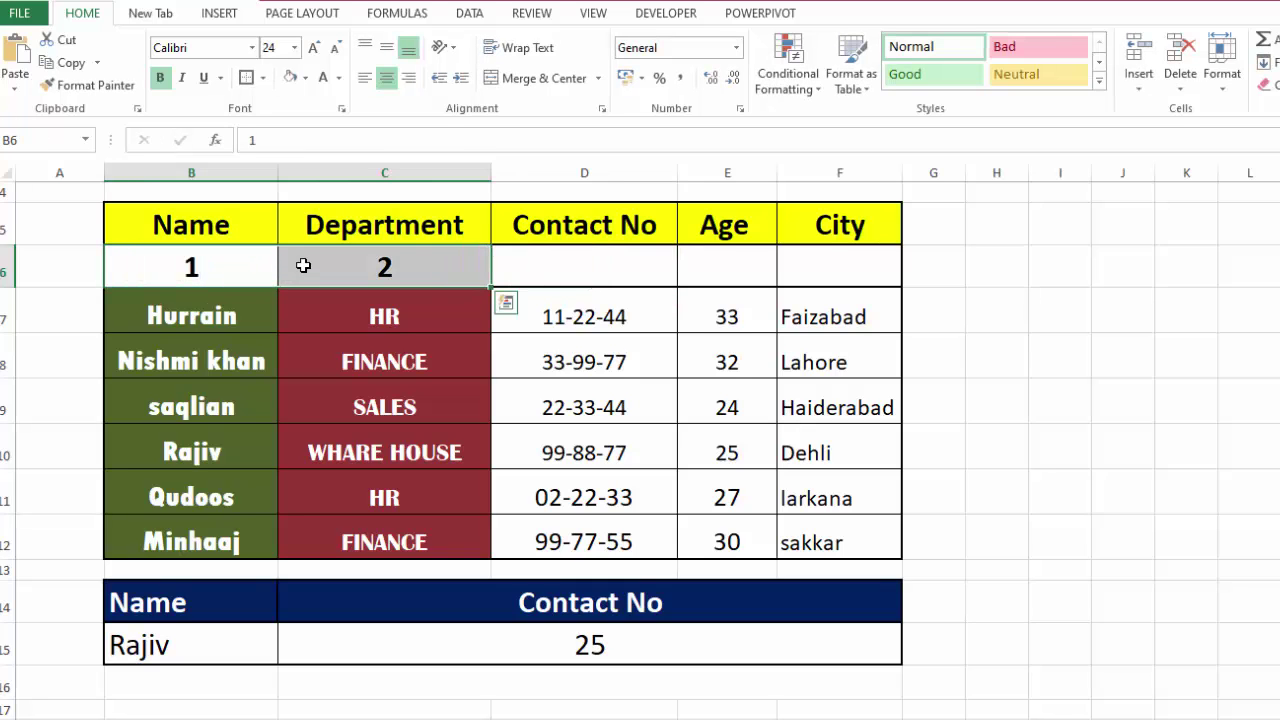
pyautogui.moveTo(493, 289); pyautogui.dragTo(846, 275)
pyautogui.click(1014, 327)
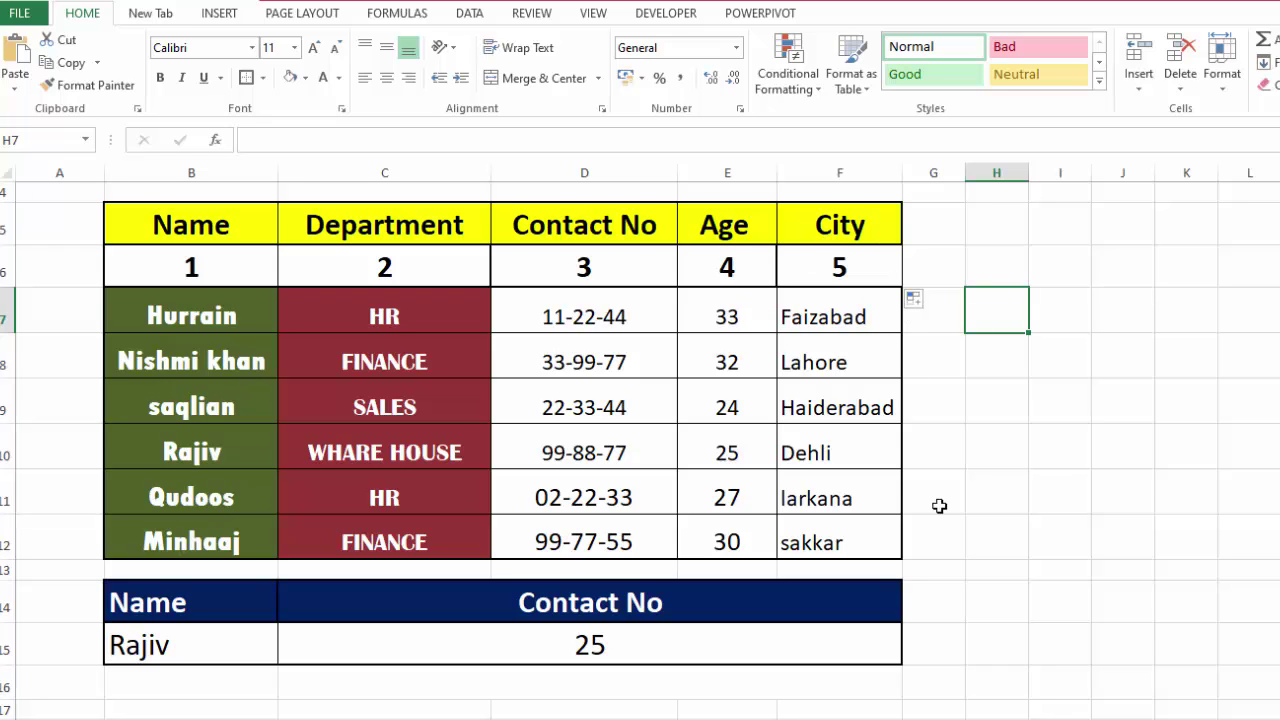
# Step: Enter the formula =HLOOKUP(C14,$B$5:$F$6,2,0) in merged cell C16 to return the column number of the chosen header
pyautogui.click(603, 686)
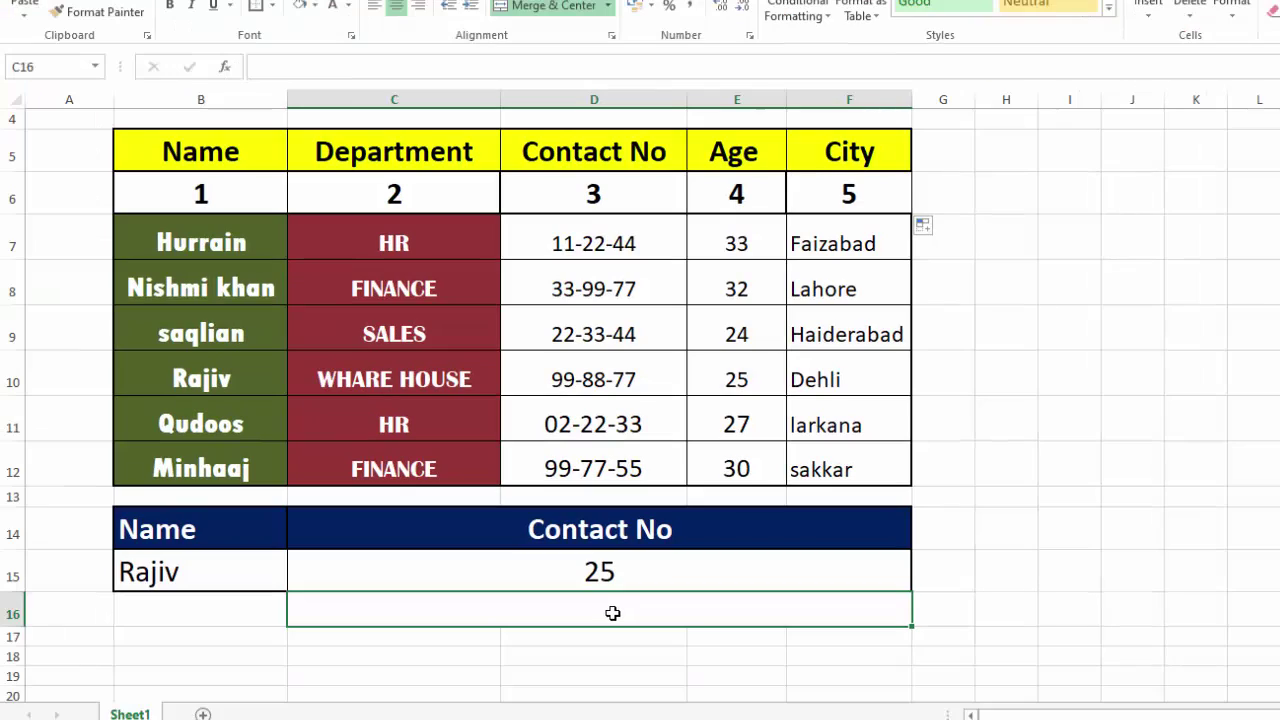
pyautogui.write('=HLOO')
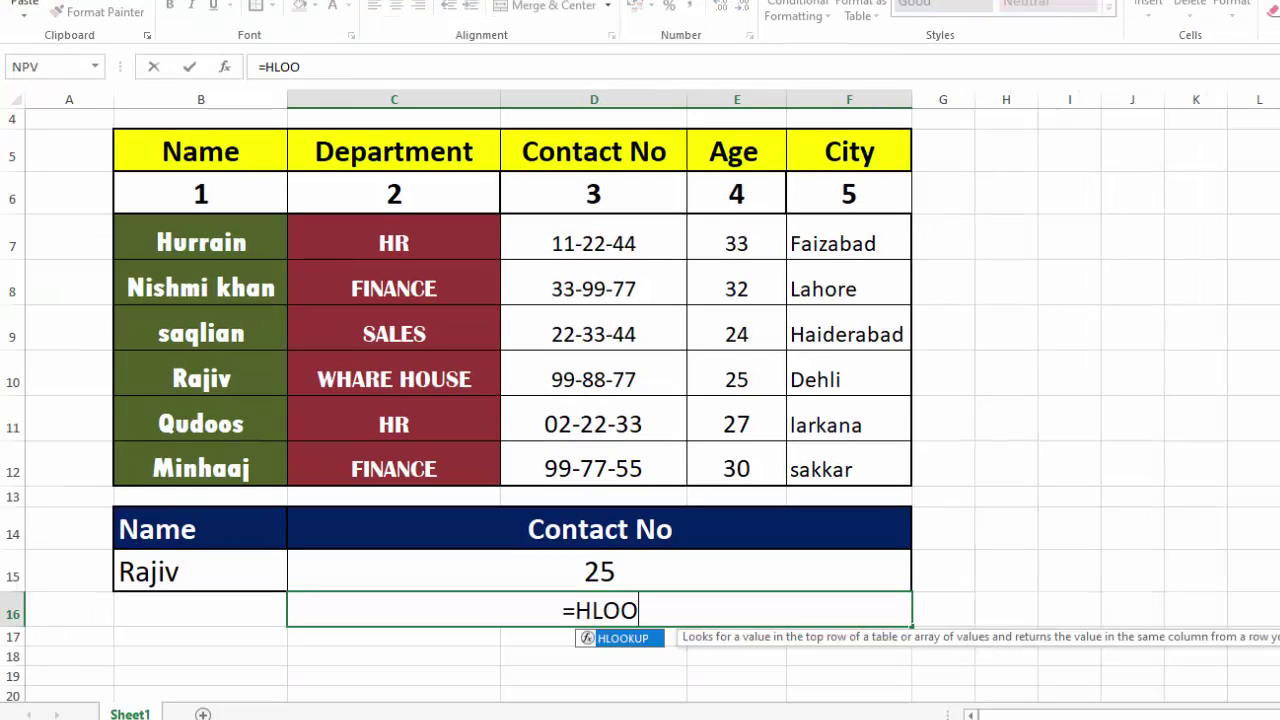
pyautogui.doubleClick(617, 640)
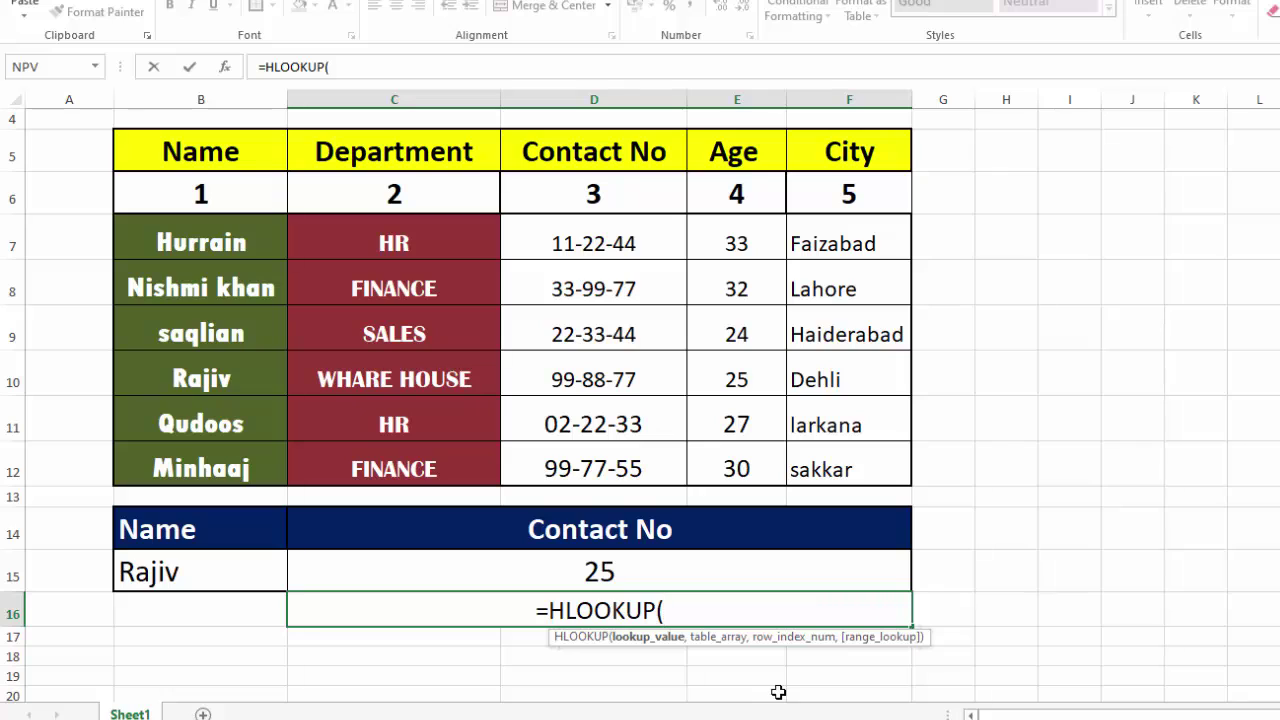
pyautogui.click(654, 530)
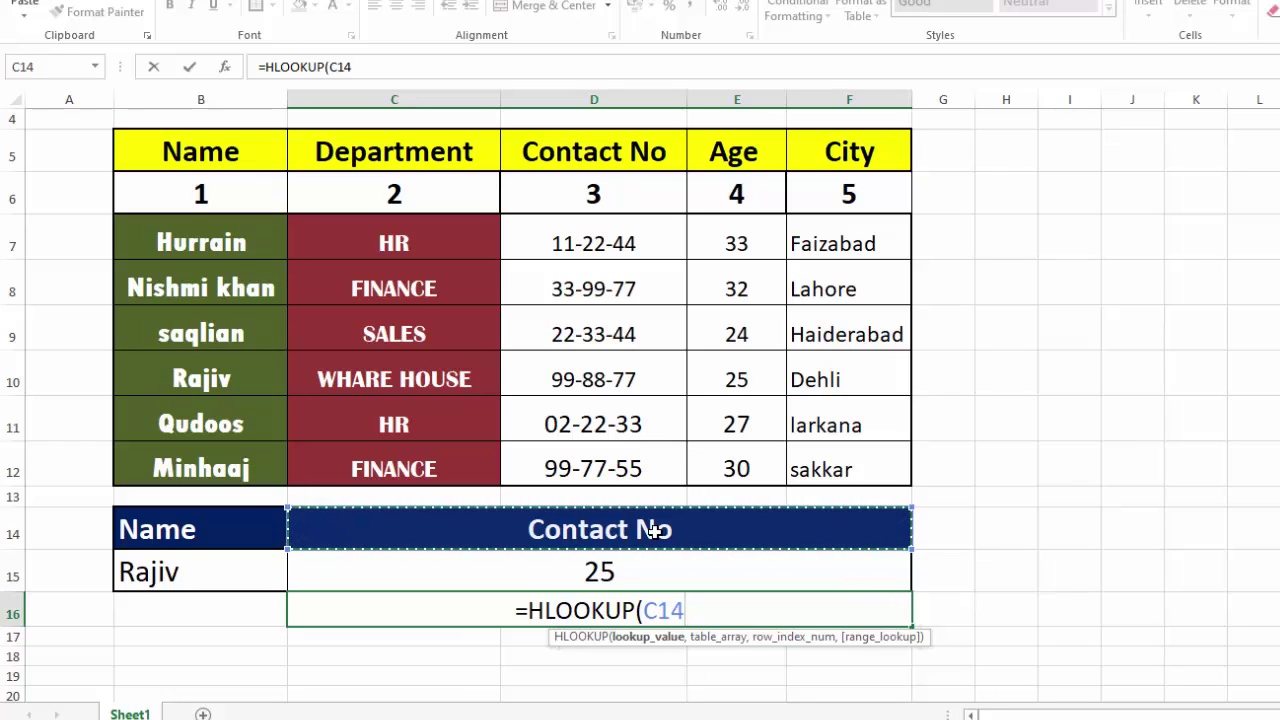
pyautogui.write(',')
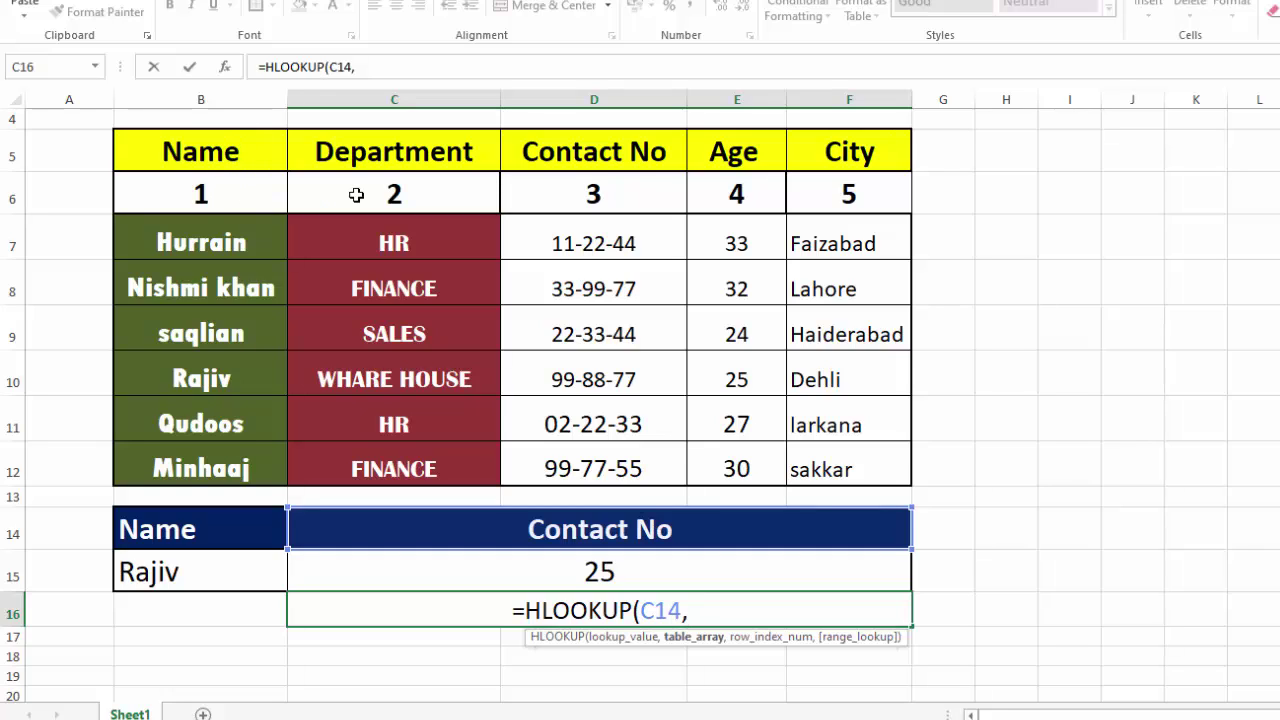
pyautogui.moveTo(254, 154); pyautogui.dragTo(805, 197)
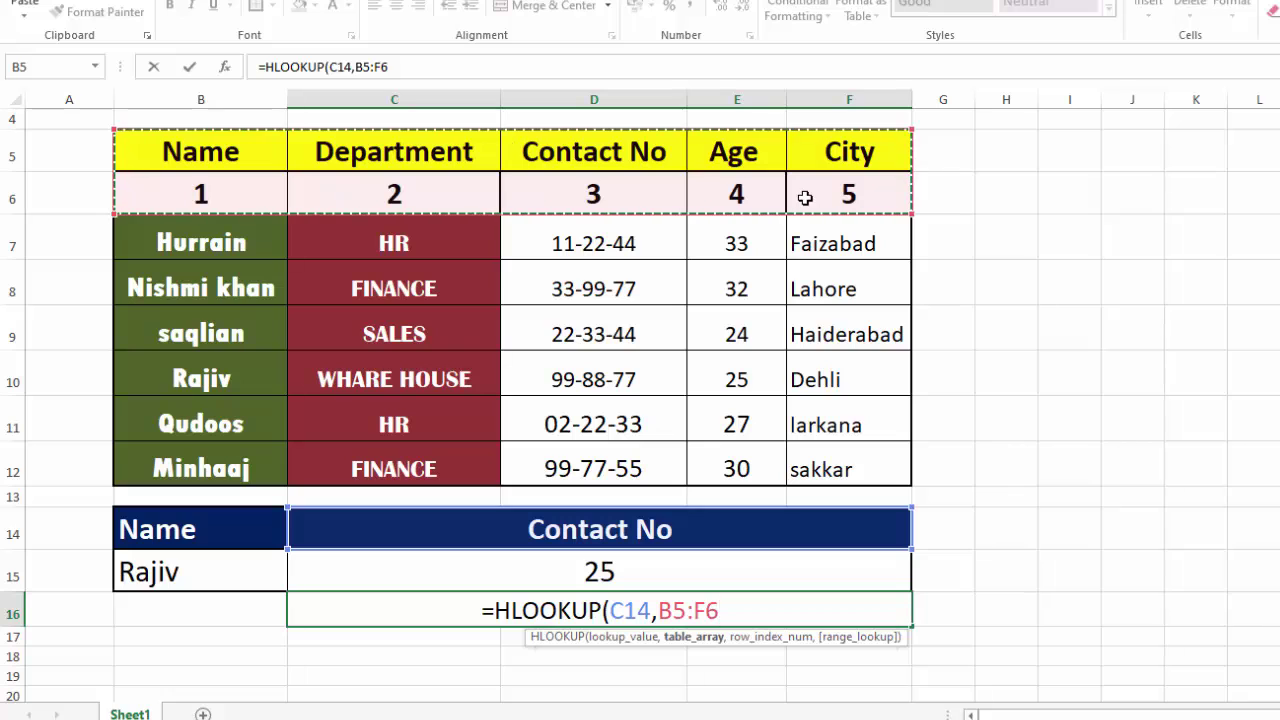
pyautogui.press('F4')
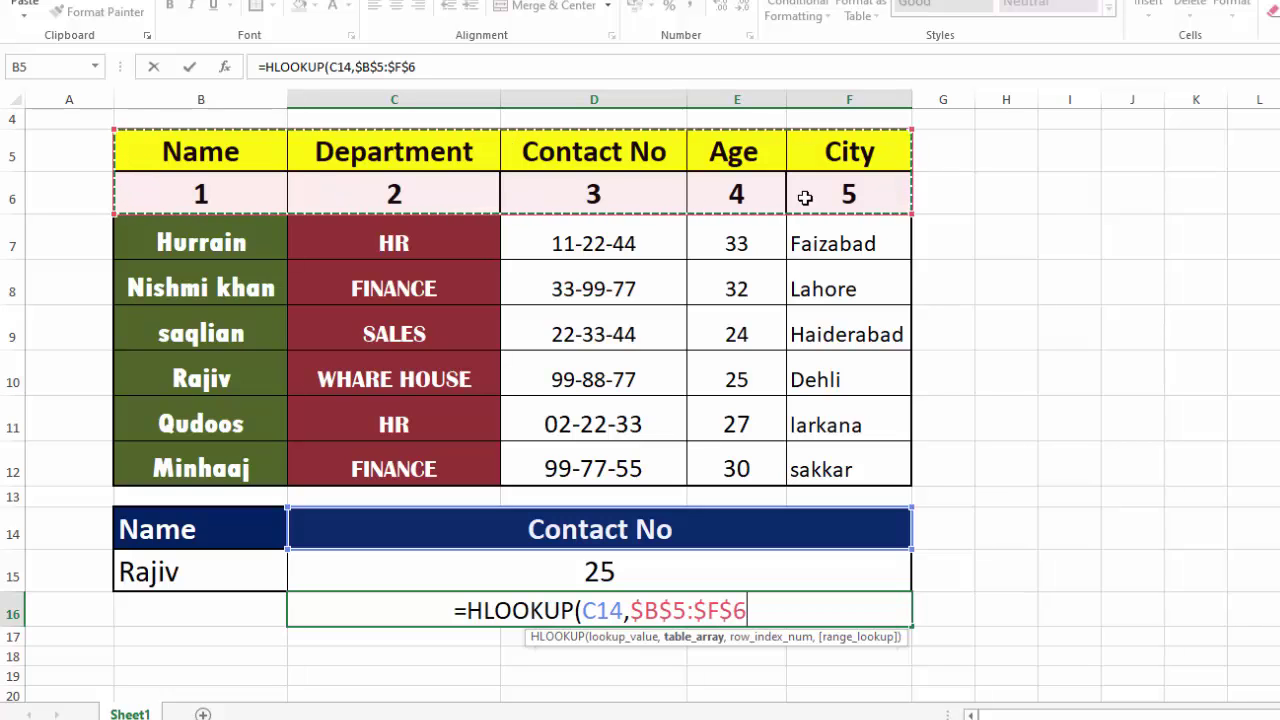
pyautogui.write(',')
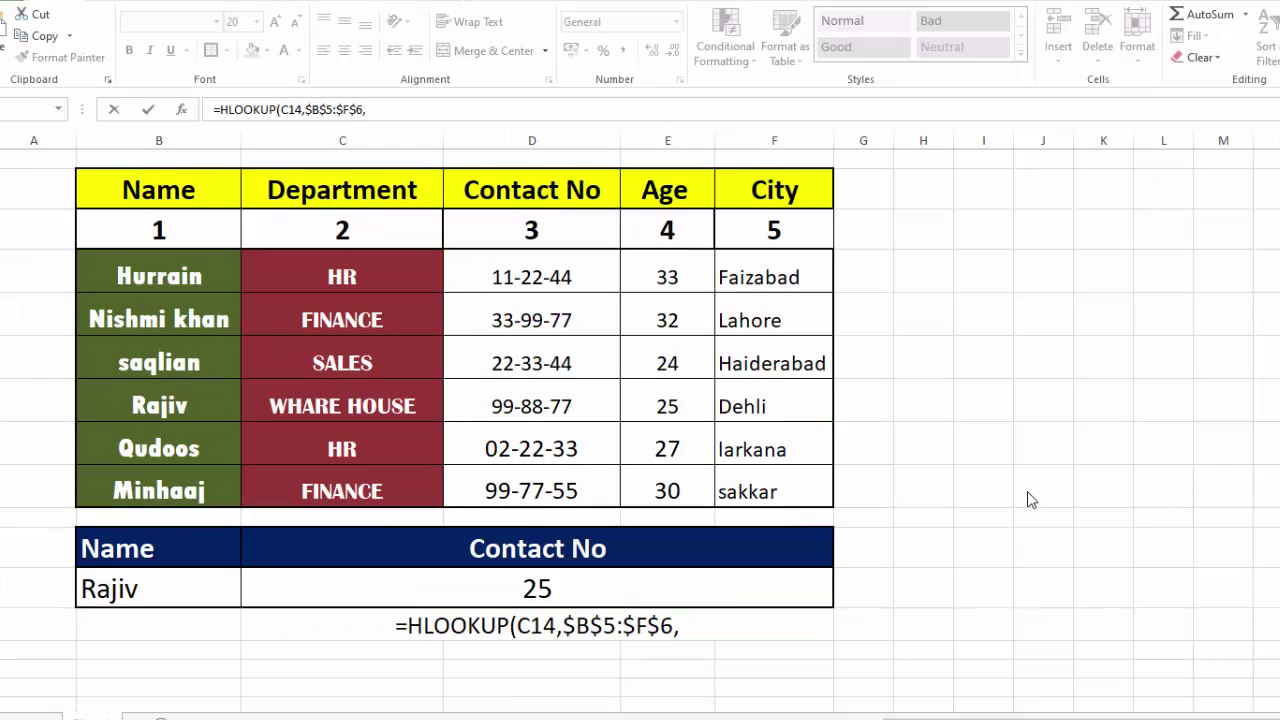
pyautogui.click(683, 632)
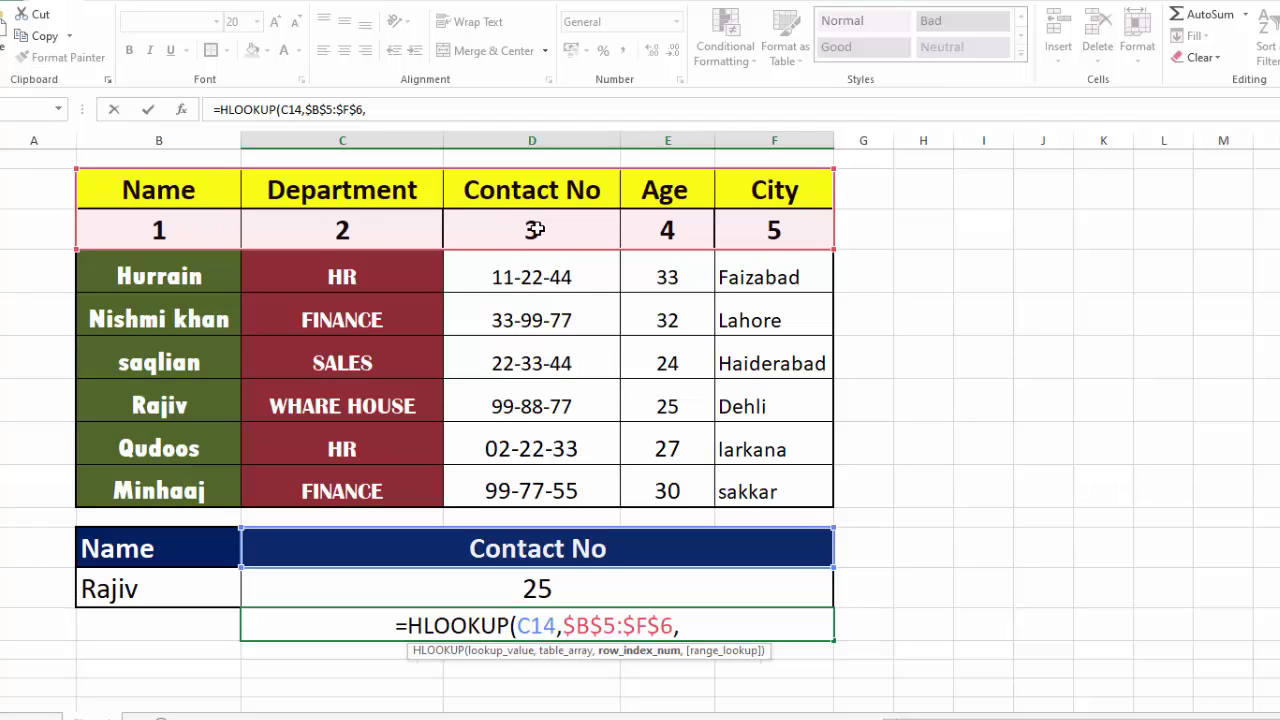
pyautogui.write('2,')
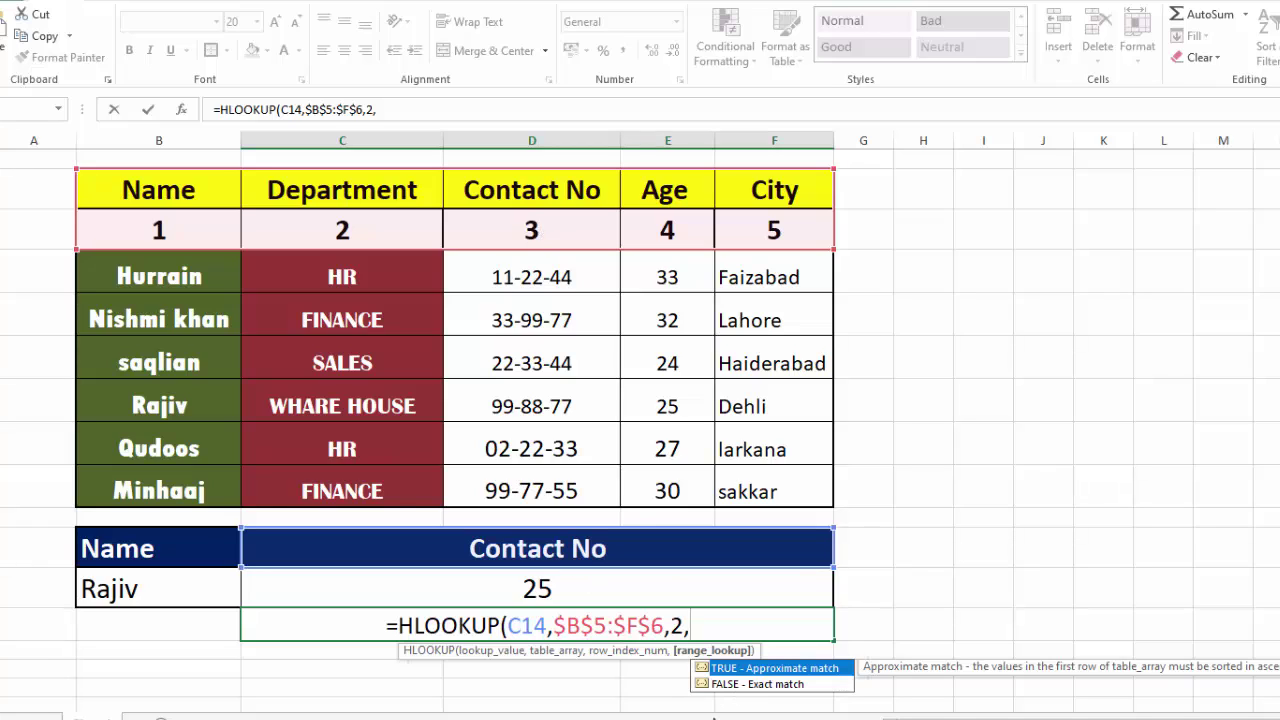
pyautogui.write('0')
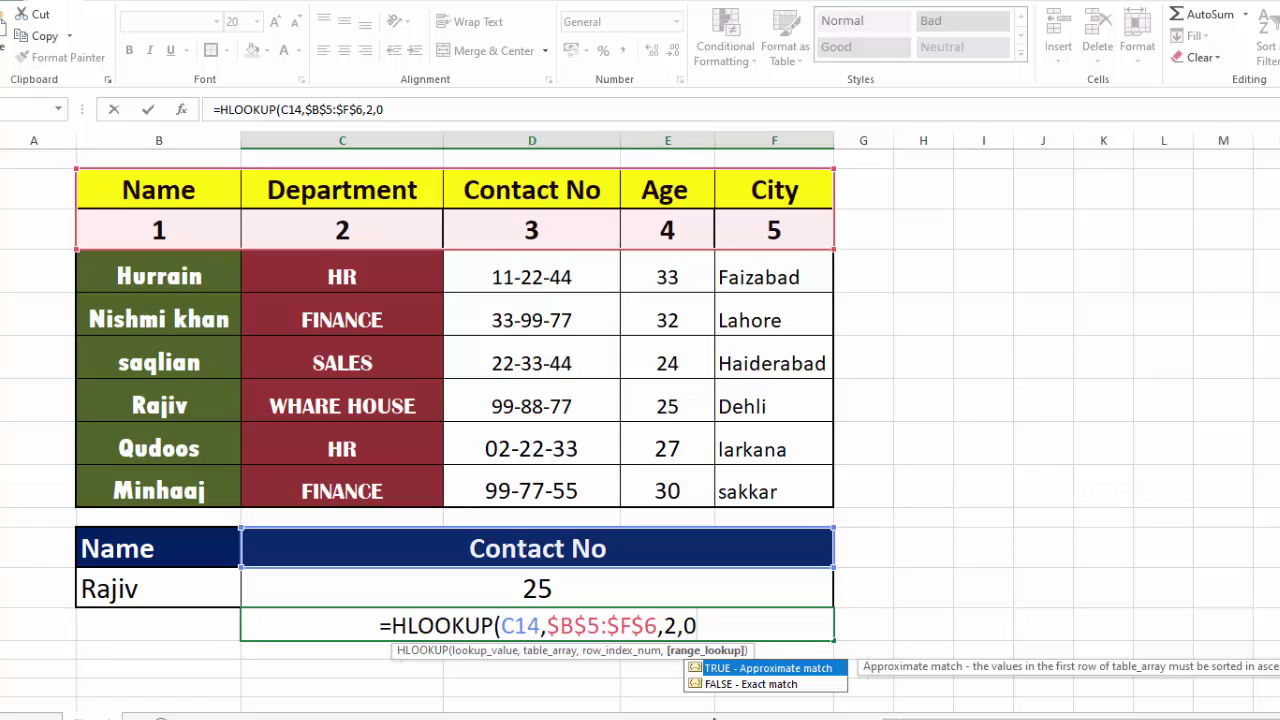
pyautogui.write(')')
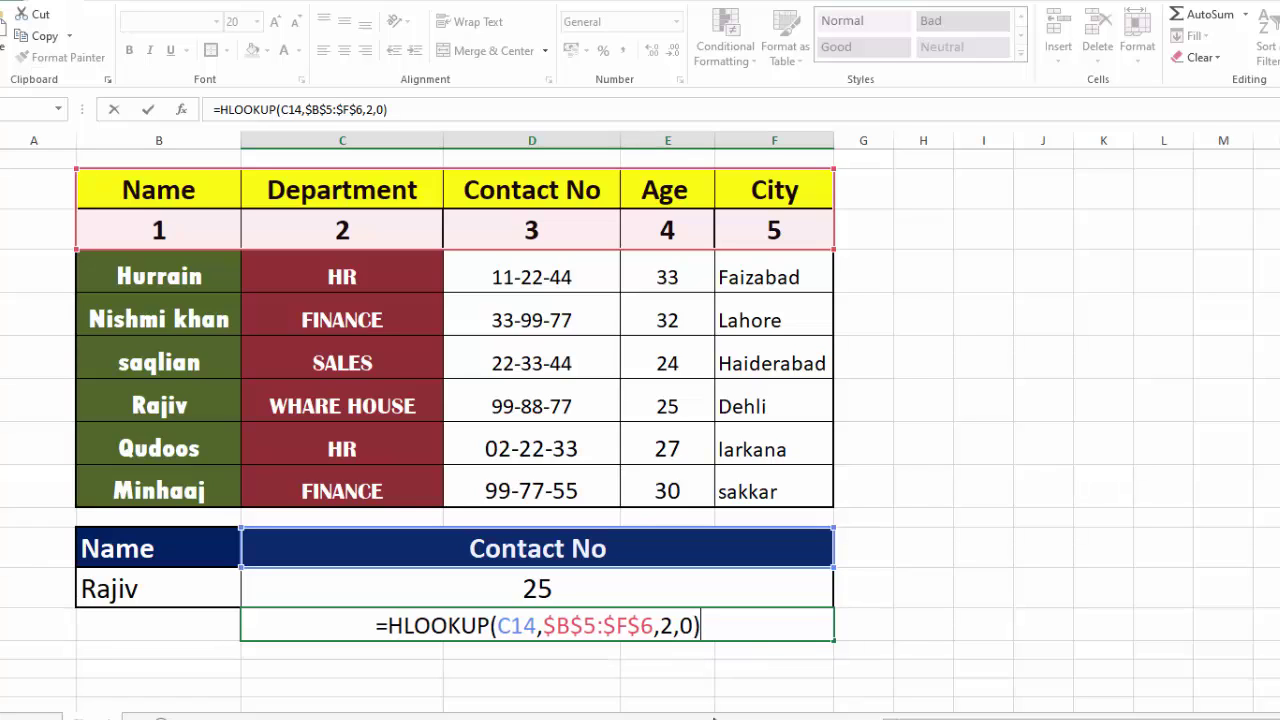
pyautogui.press('Return')
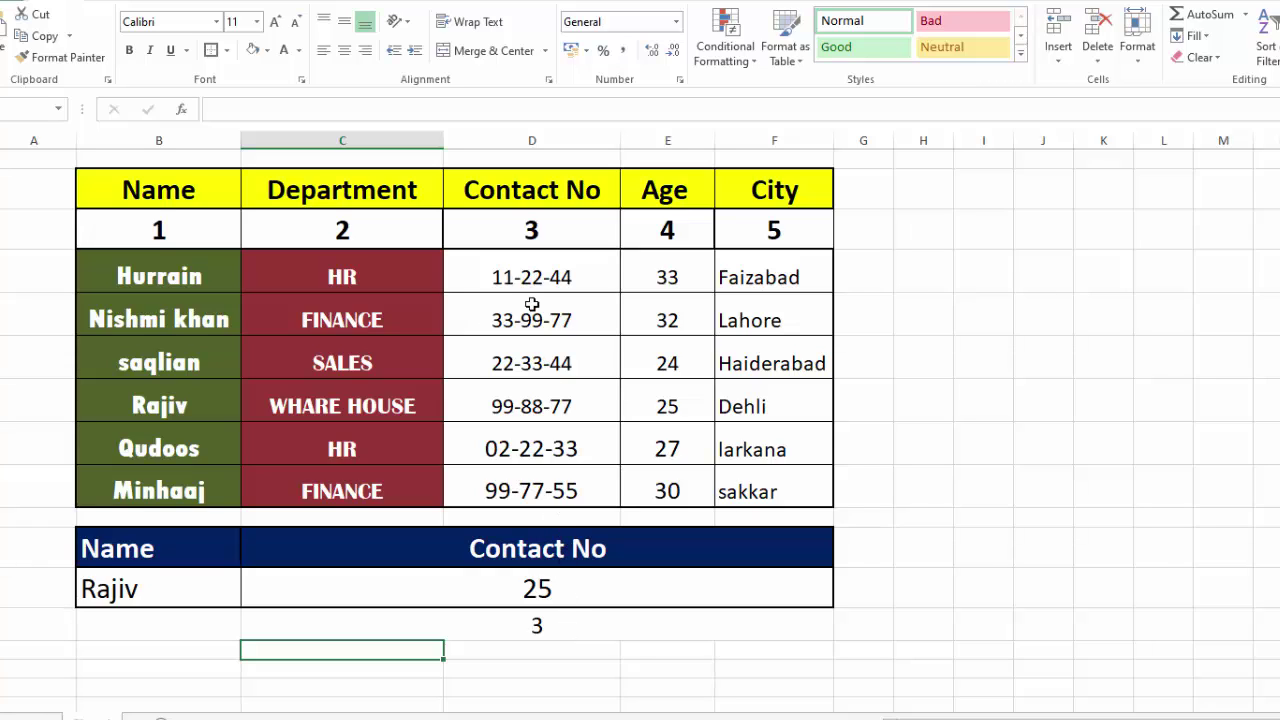
# Step: Test the HLOOKUP by changing the result header in merged cell C14 to city
pyautogui.click(543, 548)
pyautogui.write('city')
pyautogui.press('Return')
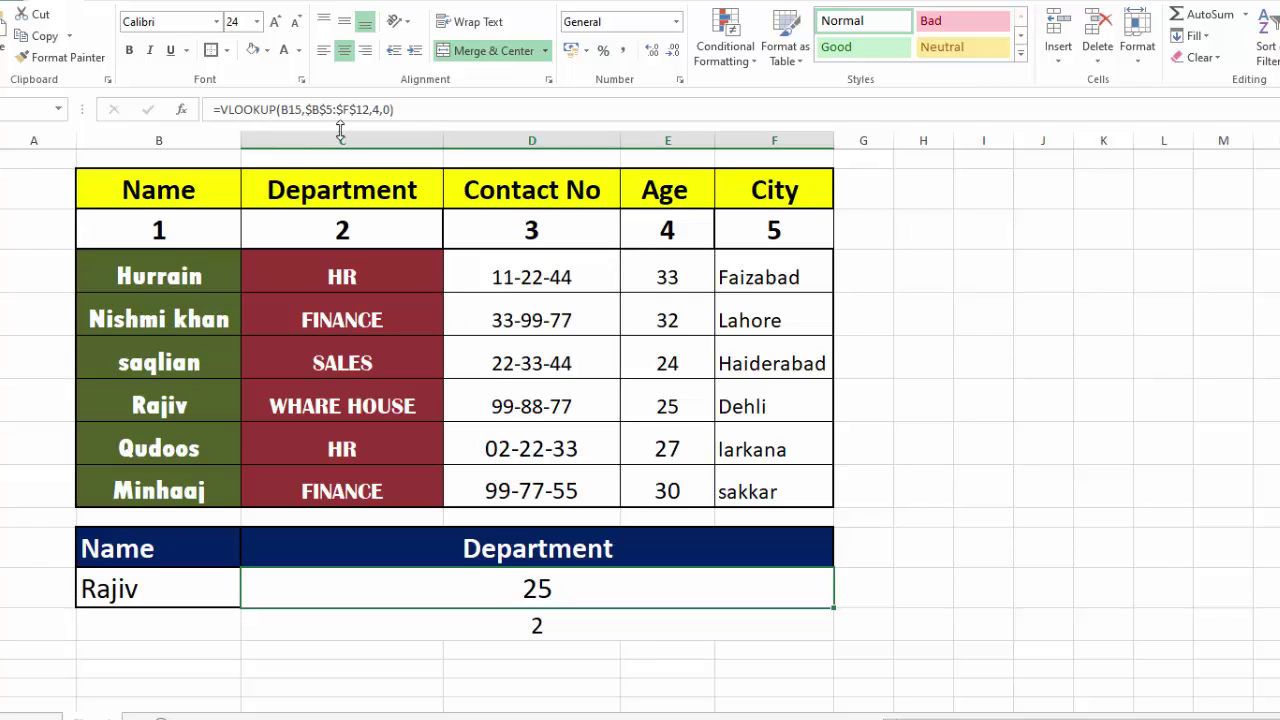
# Step: Replace the fixed column index in C15's VLOOKUP with HLOOKUP(C14,$B$5:$F$6,2,0), copied from C16 without its equals sign
pyautogui.click(531, 620)
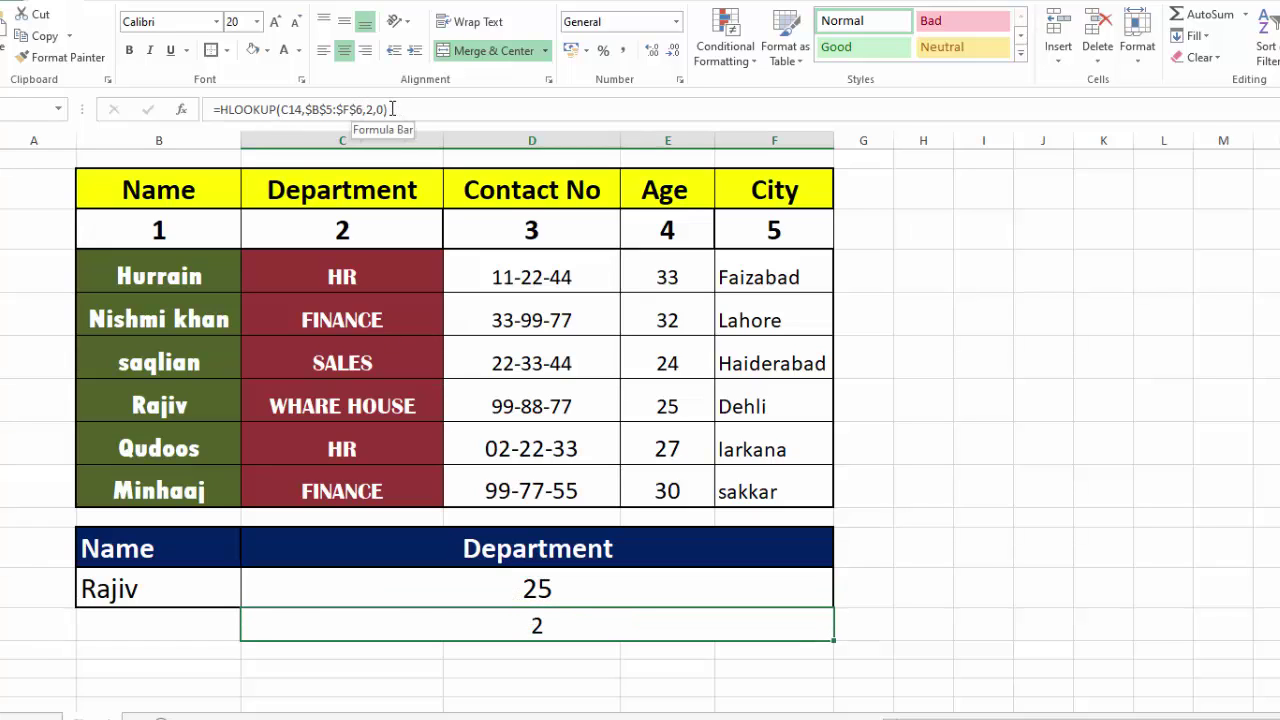
pyautogui.moveTo(392, 109); pyautogui.dragTo(225, 104)
pyautogui.hotkey('ctrl', 'c')
pyautogui.press('Tab')
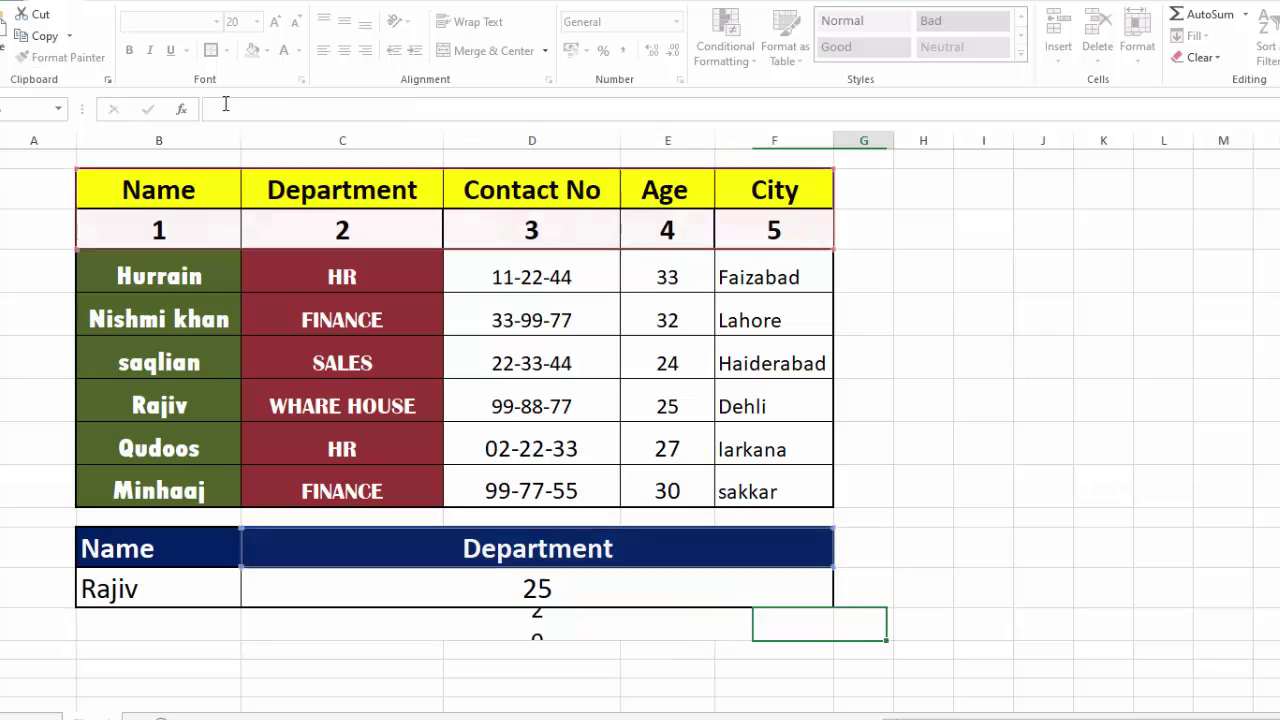
pyautogui.doubleClick(558, 588)
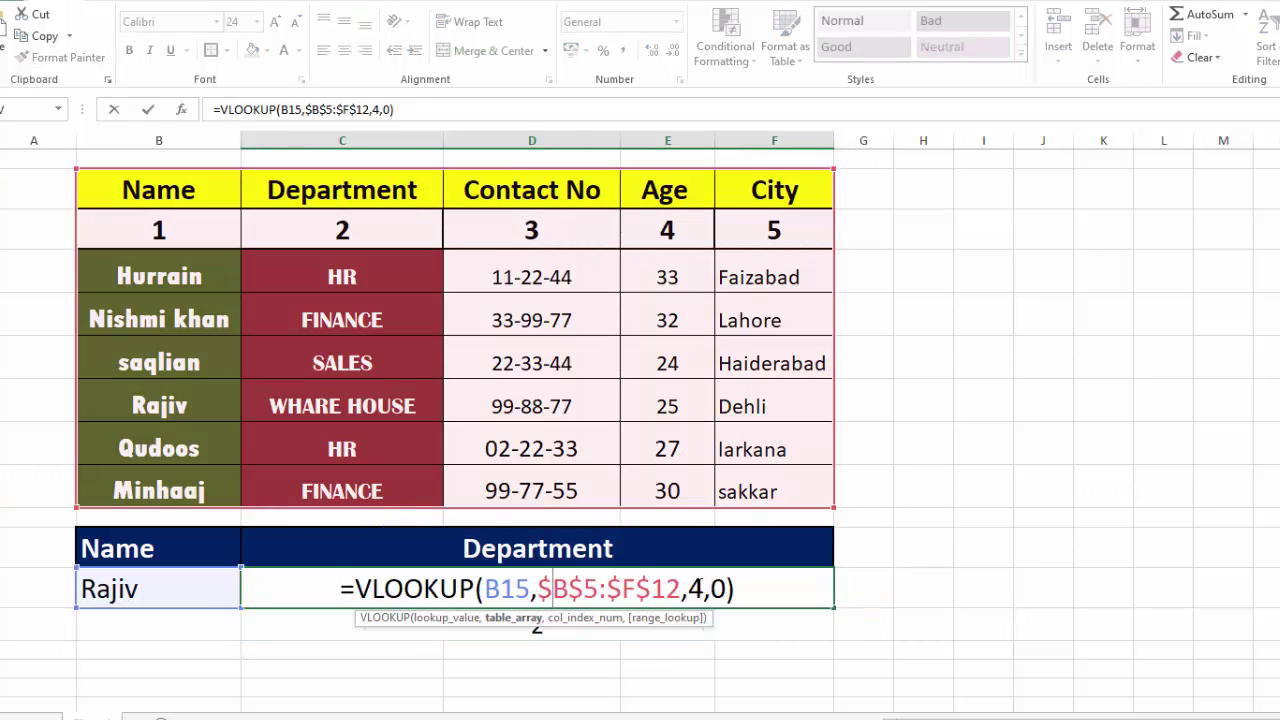
pyautogui.click(701, 589)
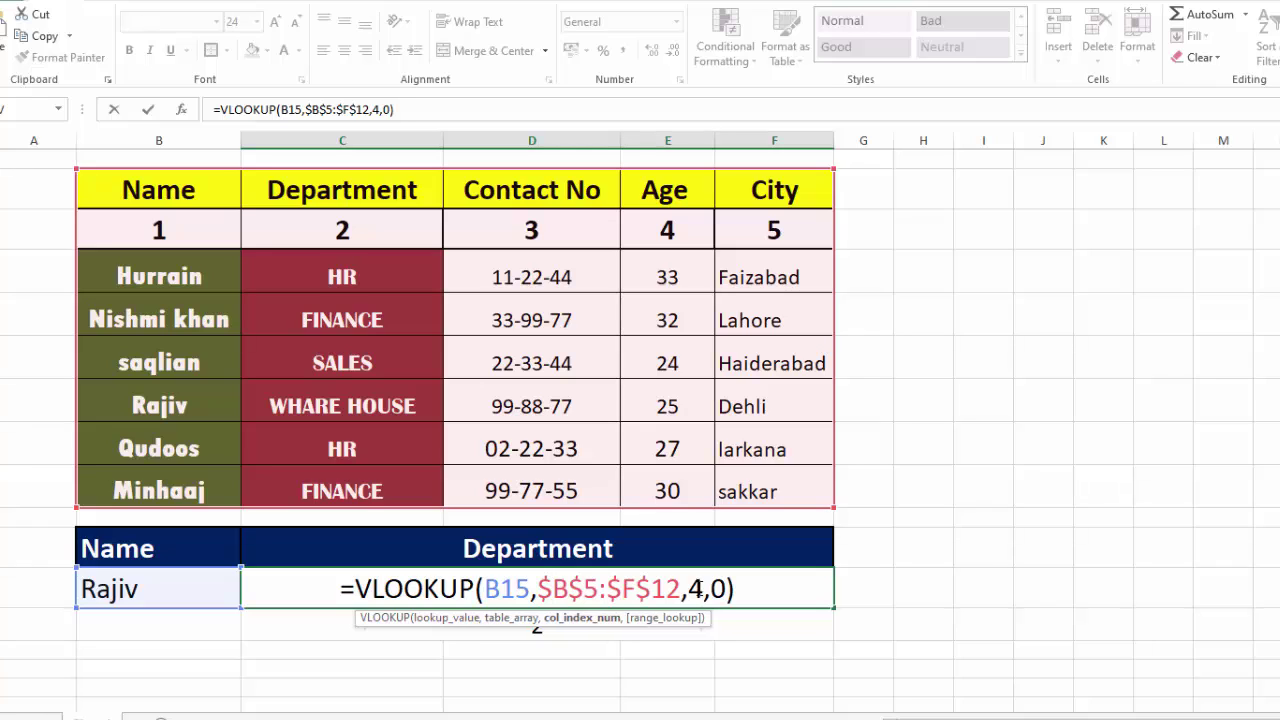
pyautogui.press('BackSpace')
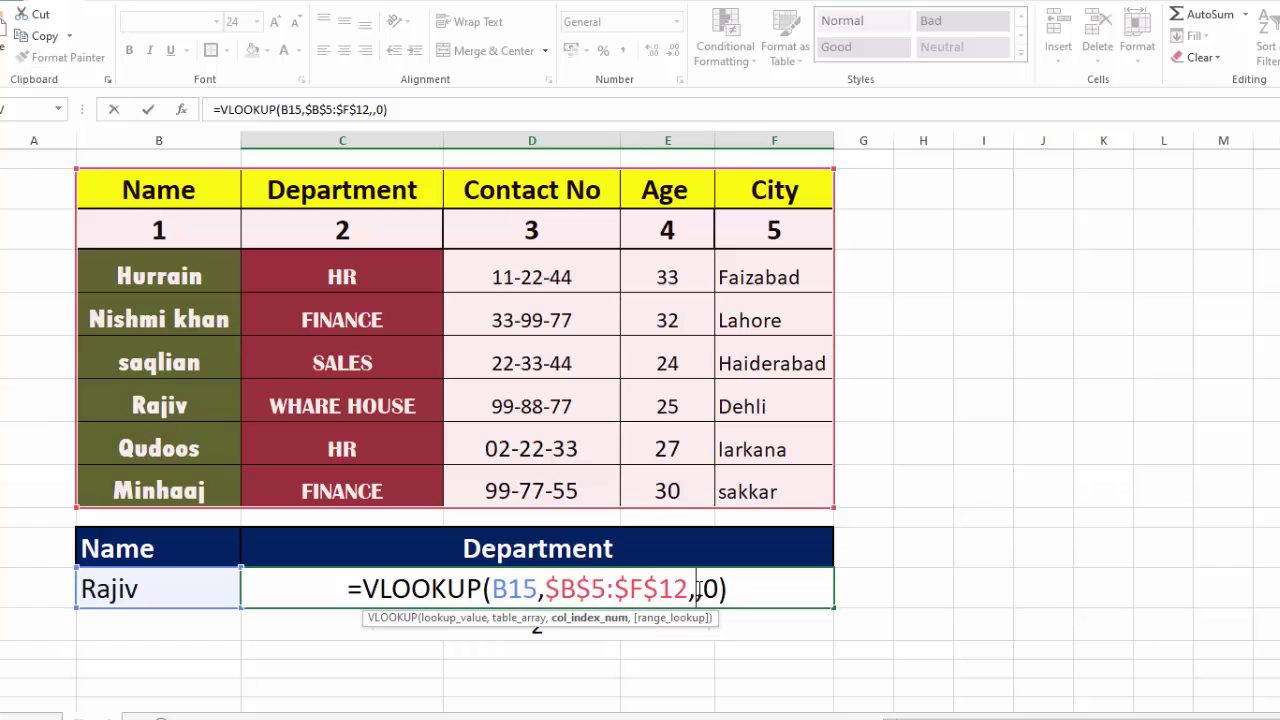
pyautogui.hotkey('ctrl', 'v')
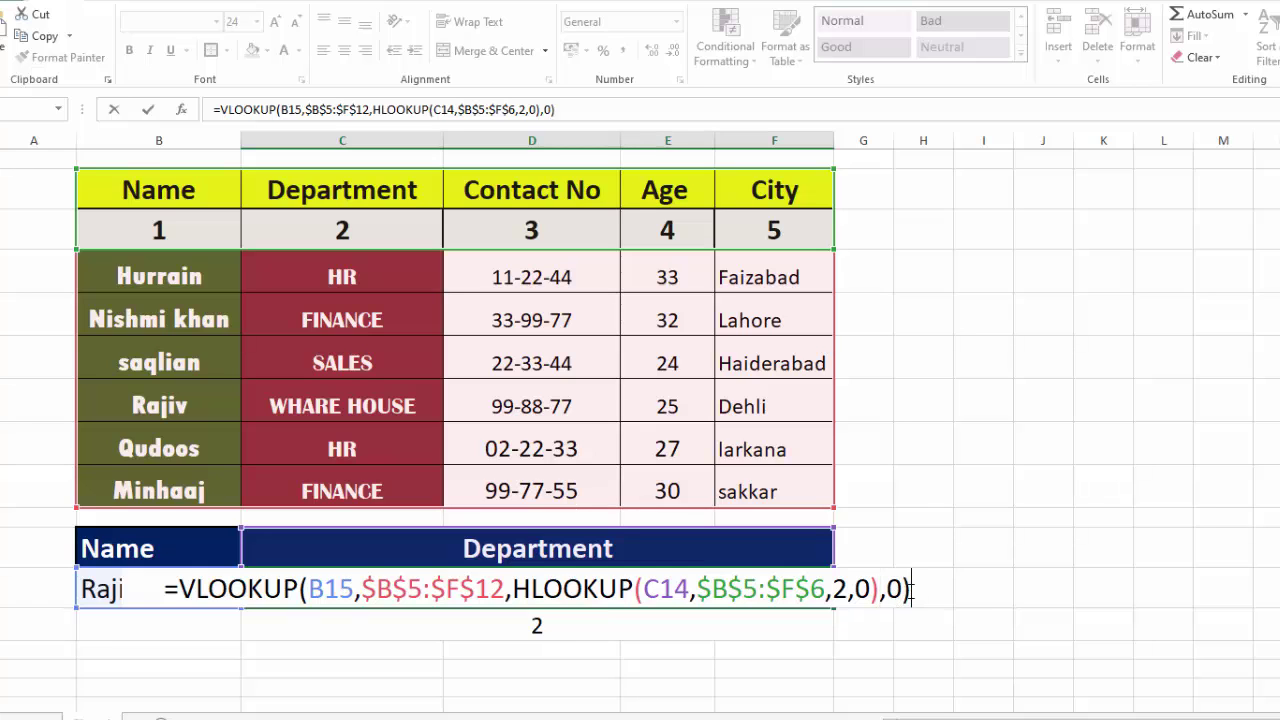
pyautogui.press('Return')
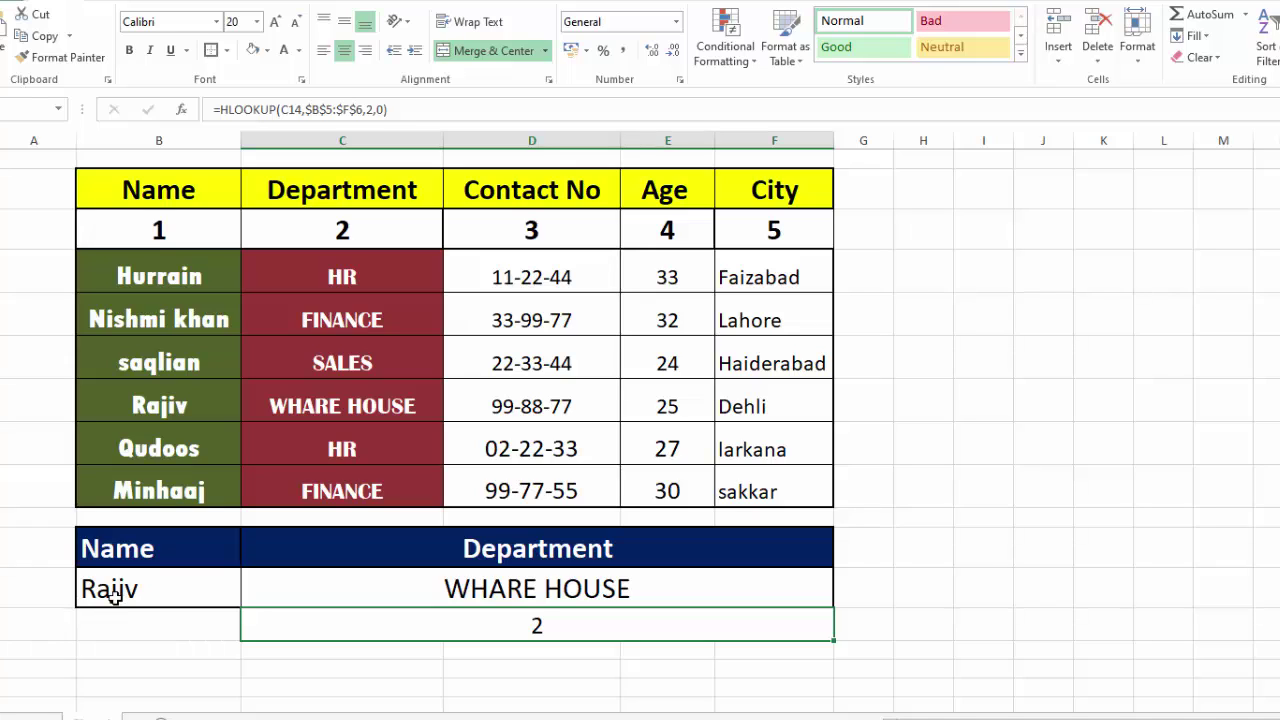
# Step: Test the nested lookup by setting the result header in merged cell C14 to City
pyautogui.click(503, 553)
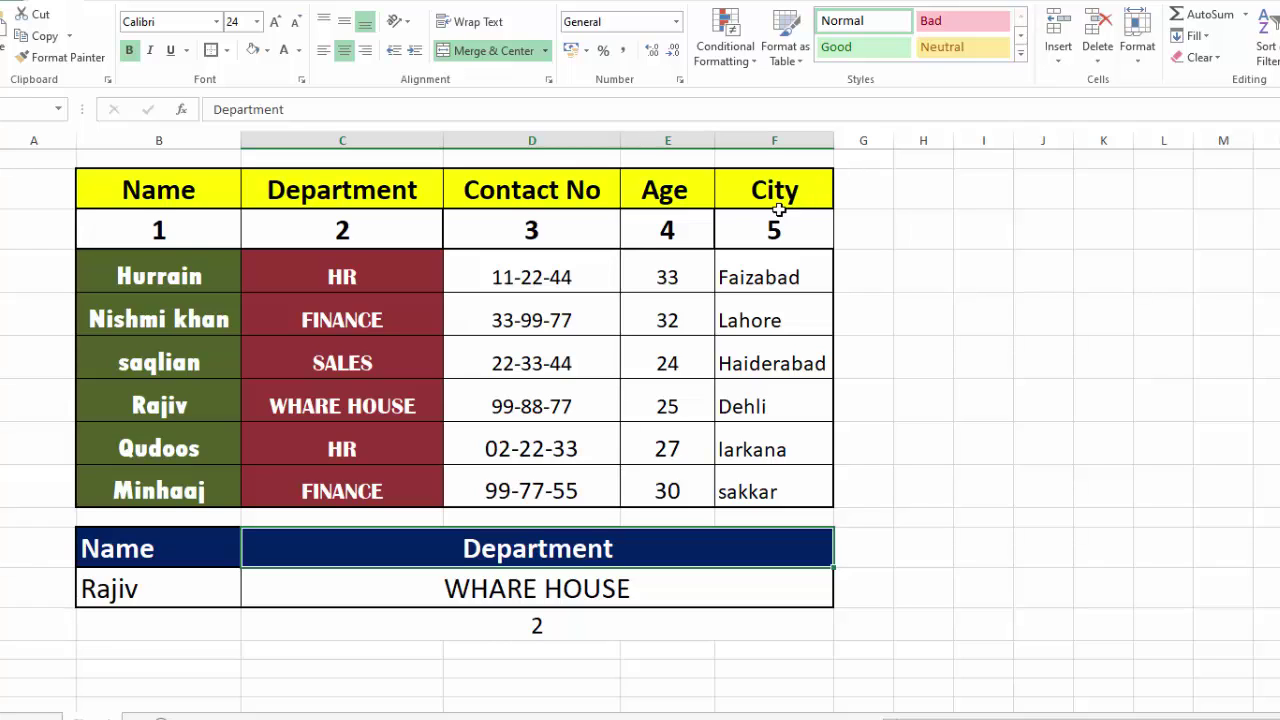
pyautogui.write('City')
pyautogui.press('Return')
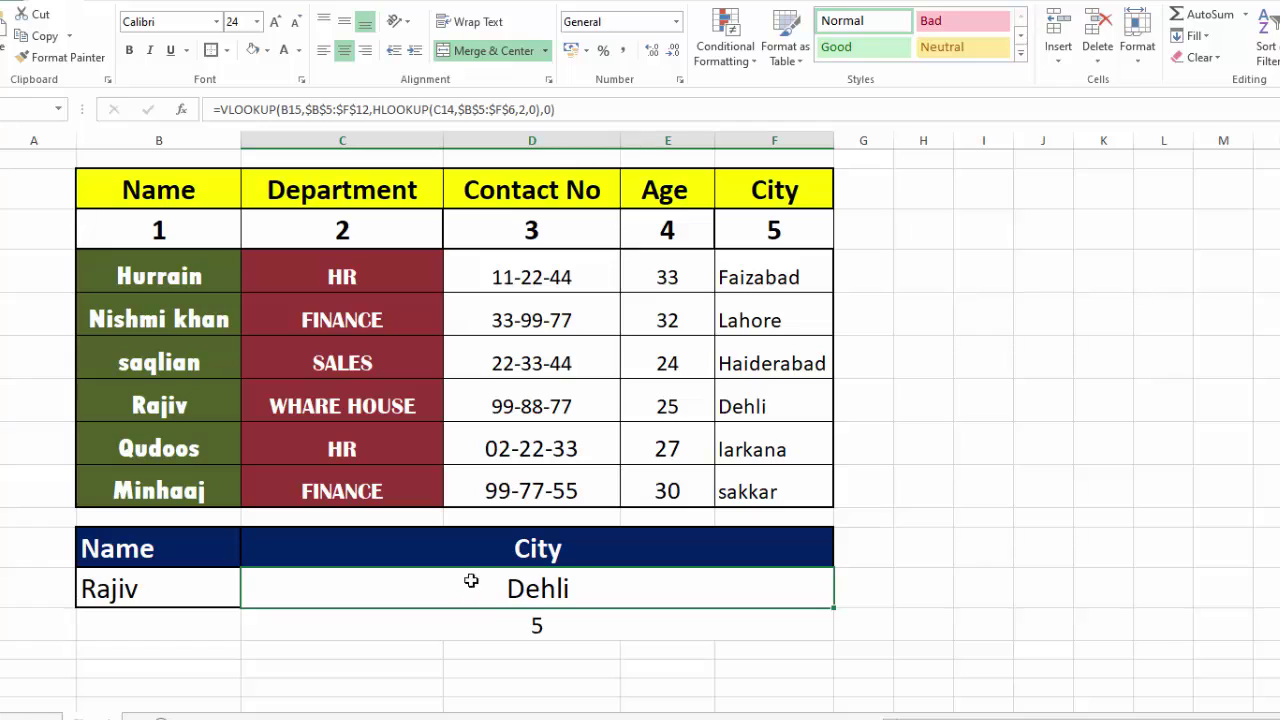
# Step: Try Contact No as the result header in merged cell C14 and undo that header change
pyautogui.click(516, 550)
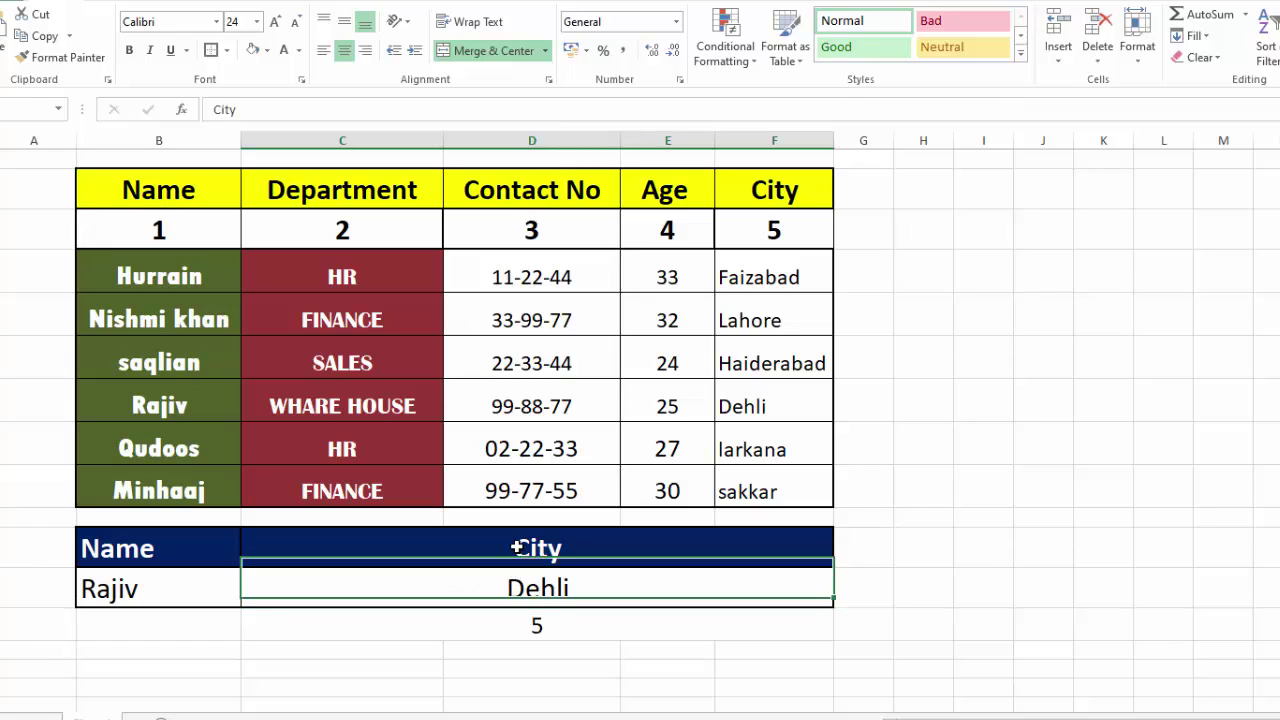
pyautogui.write('Contact No')
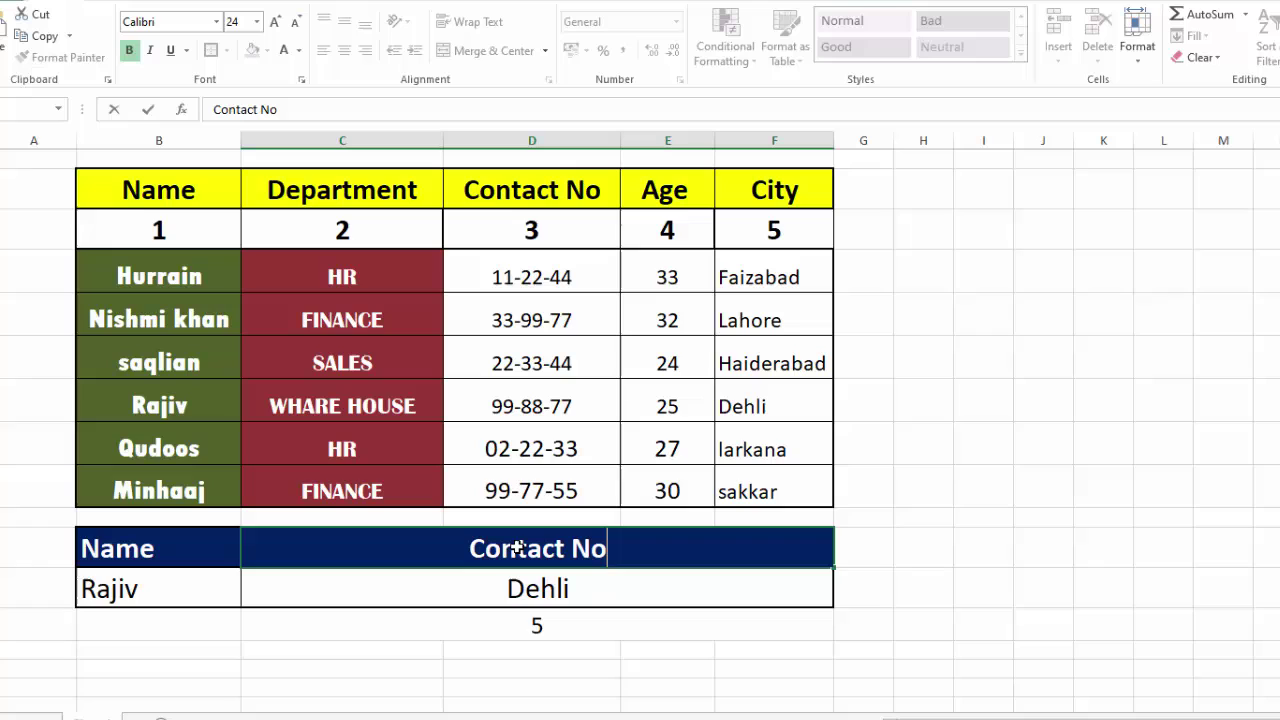
pyautogui.hotkey('ctrl', 'Return')
pyautogui.press('Return')
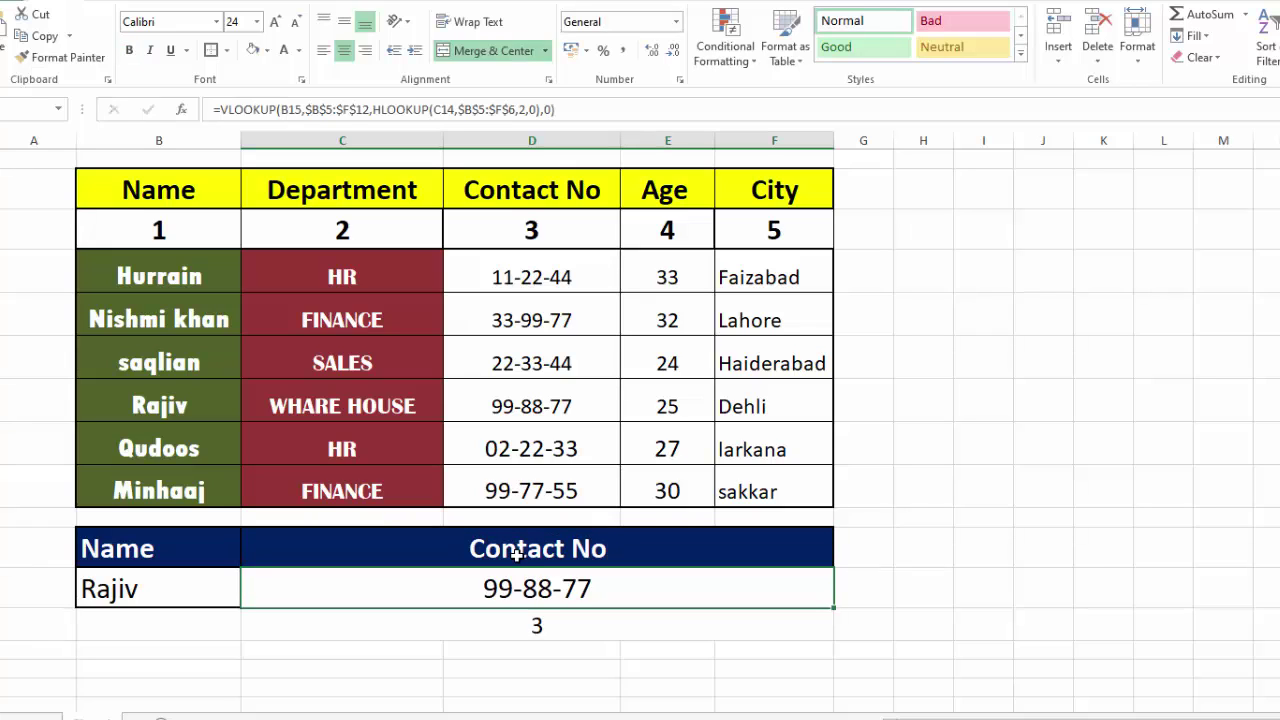
pyautogui.hotkey('ctrl', 'z')
# Step: Choose the second employee name from the B15 drop-down and set the result header in merged cell C14 to Department
pyautogui.click(212, 584)
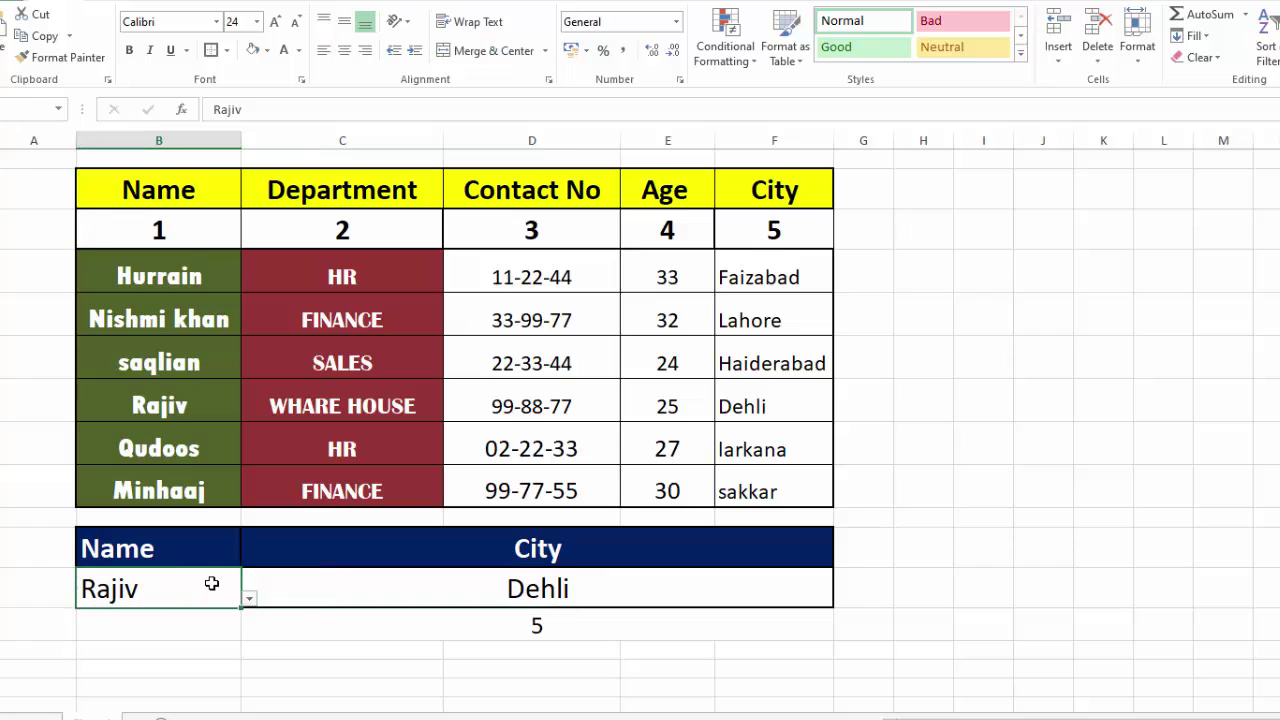
pyautogui.click(249, 597)
pyautogui.click(143, 631)
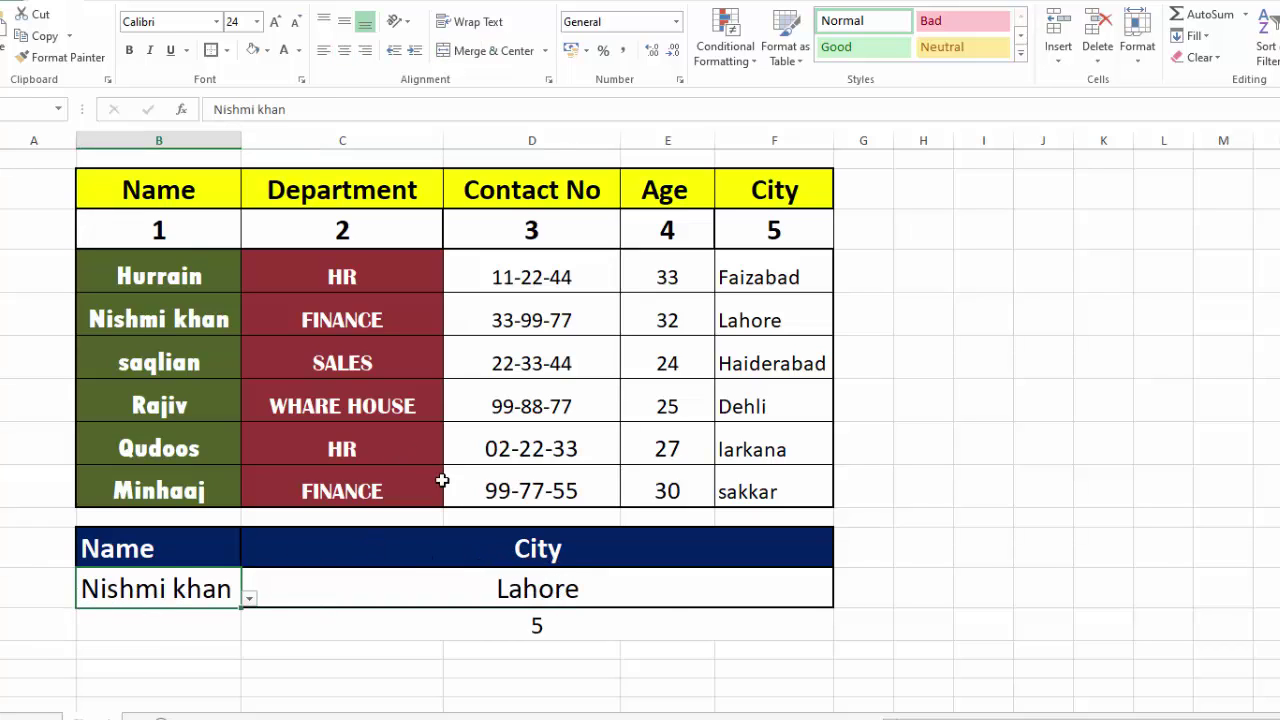
pyautogui.click(514, 545)
pyautogui.write('Department')
pyautogui.press('Return')
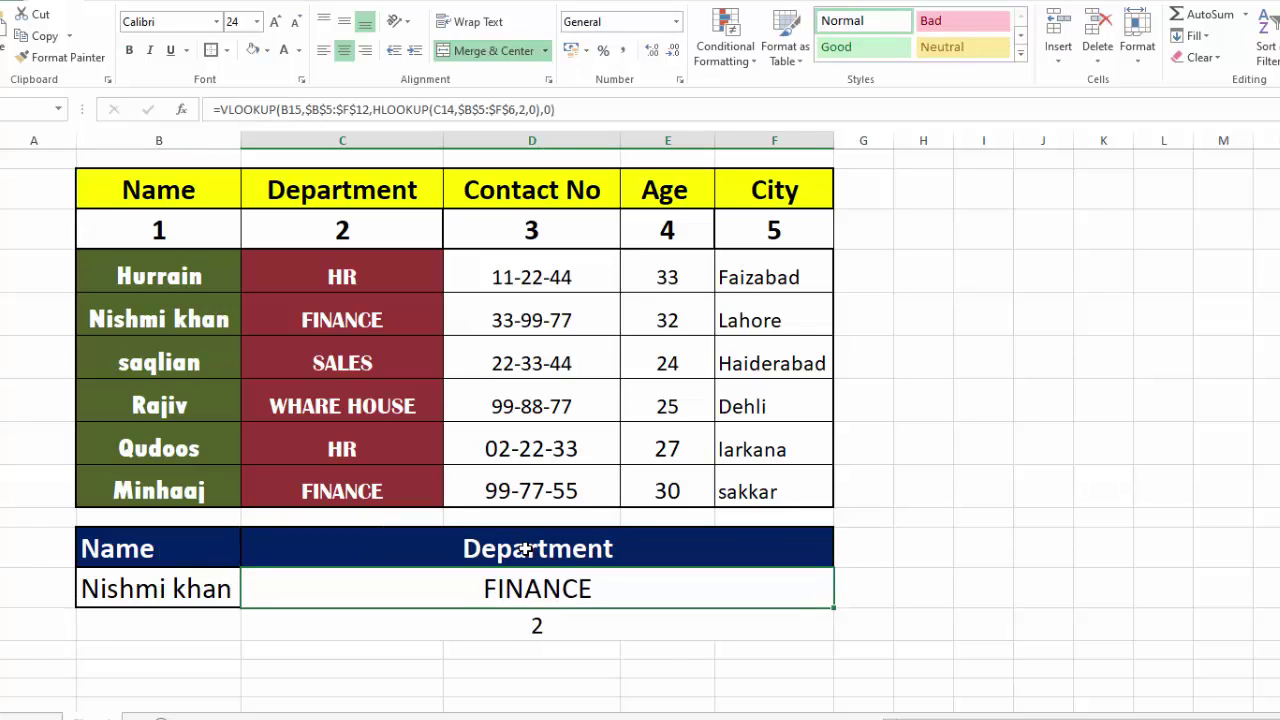